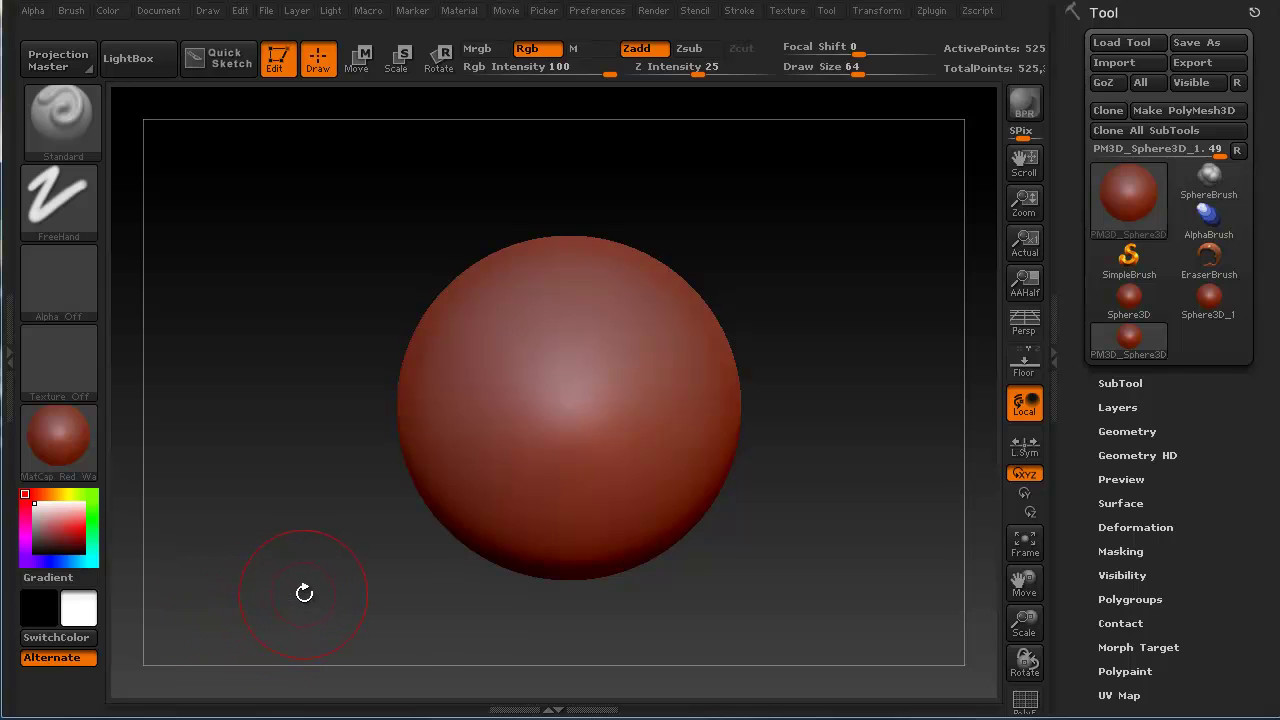
Show the sphere's Deformation settings and flatten the canvas background by lowering its gradient range to the minimum.
mouse_move(304, 593)
left_mouse_down()
mouse_move(280, 571)
mouse_move(300, 596)
left_mouse_up()
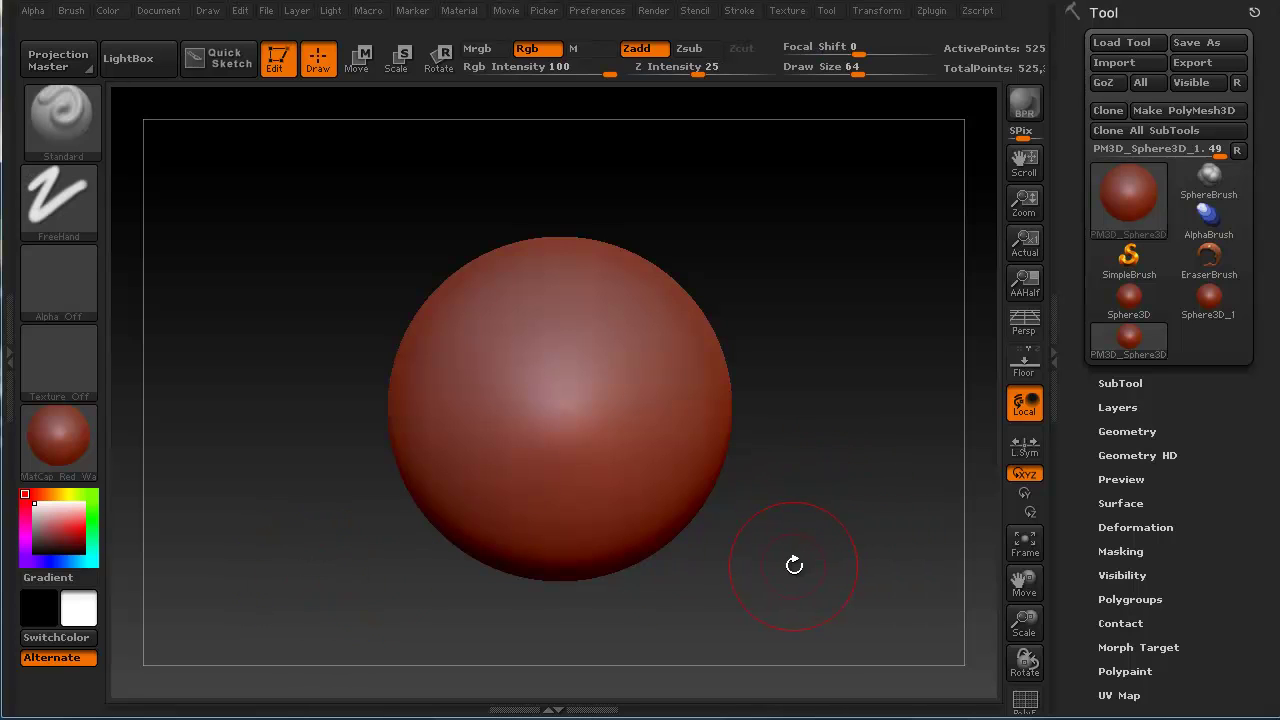
left_click_drag(795, 589, 791, 585)
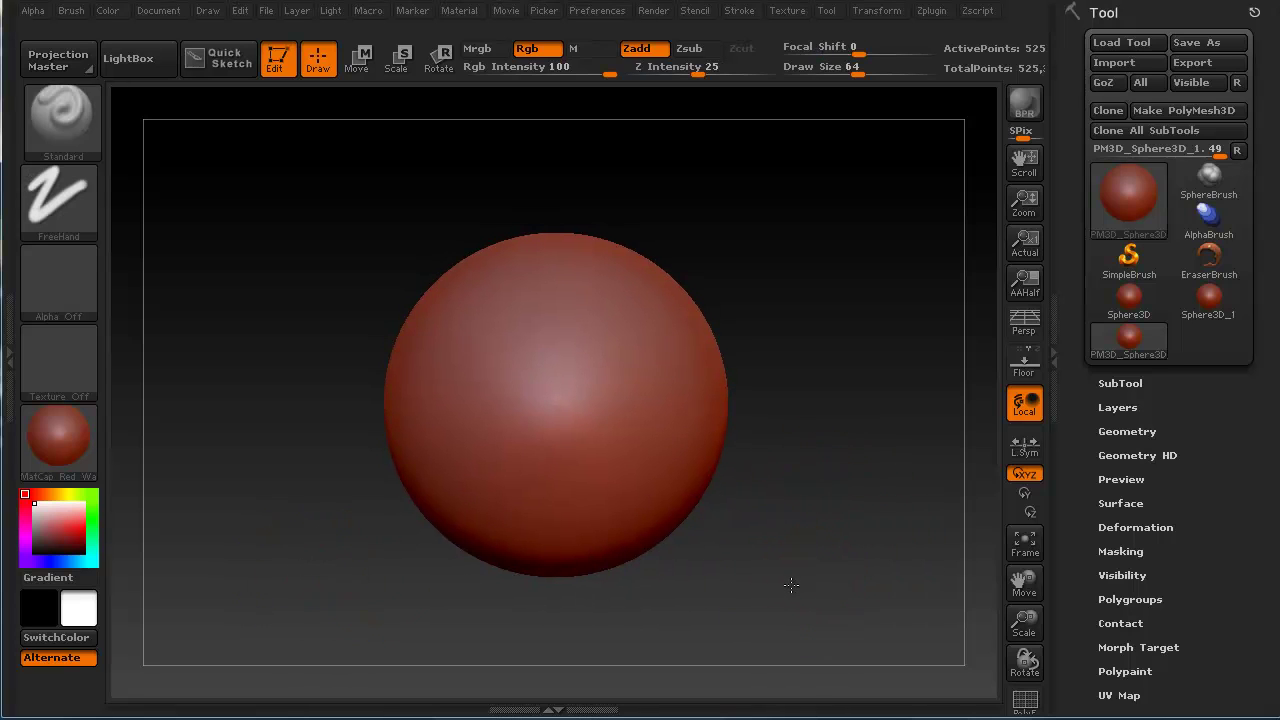
left_click(1122, 527)
left_click_drag(1275, 277, 1277, 314)
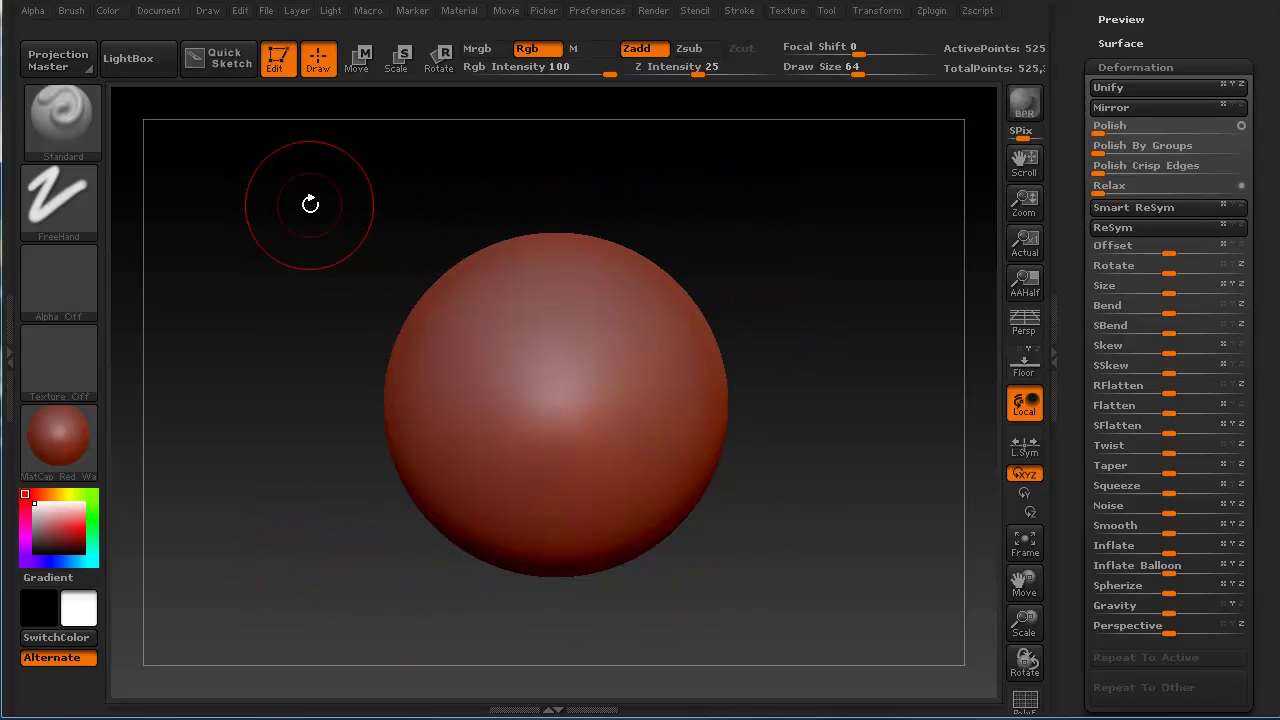
left_click(159, 12)
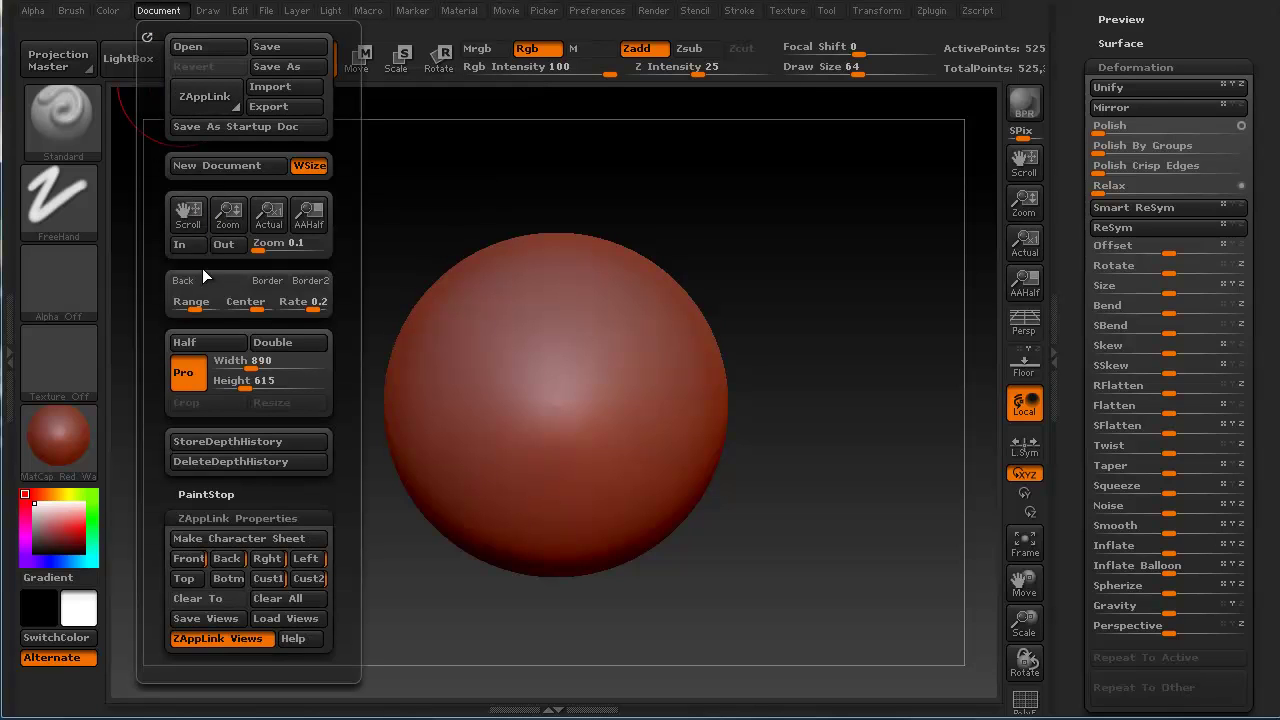
left_click_drag(193, 305, 170, 305)
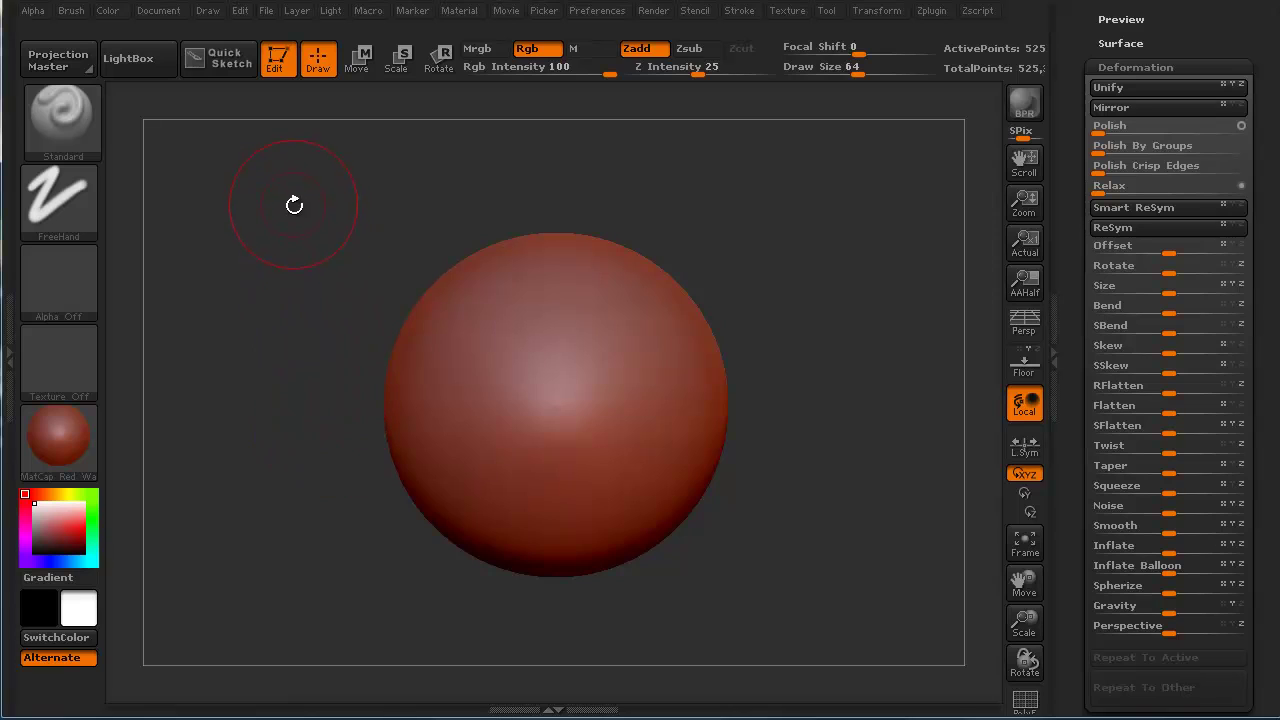
Mask the right half of the sphere and try shrinking the unmasked left half with the Size deformation.
mouse_move(260, 209)
left_mouse_down("ctrl")
mouse_move(357, 443)
mouse_move(553, 621)
left_mouse_up("ctrl")
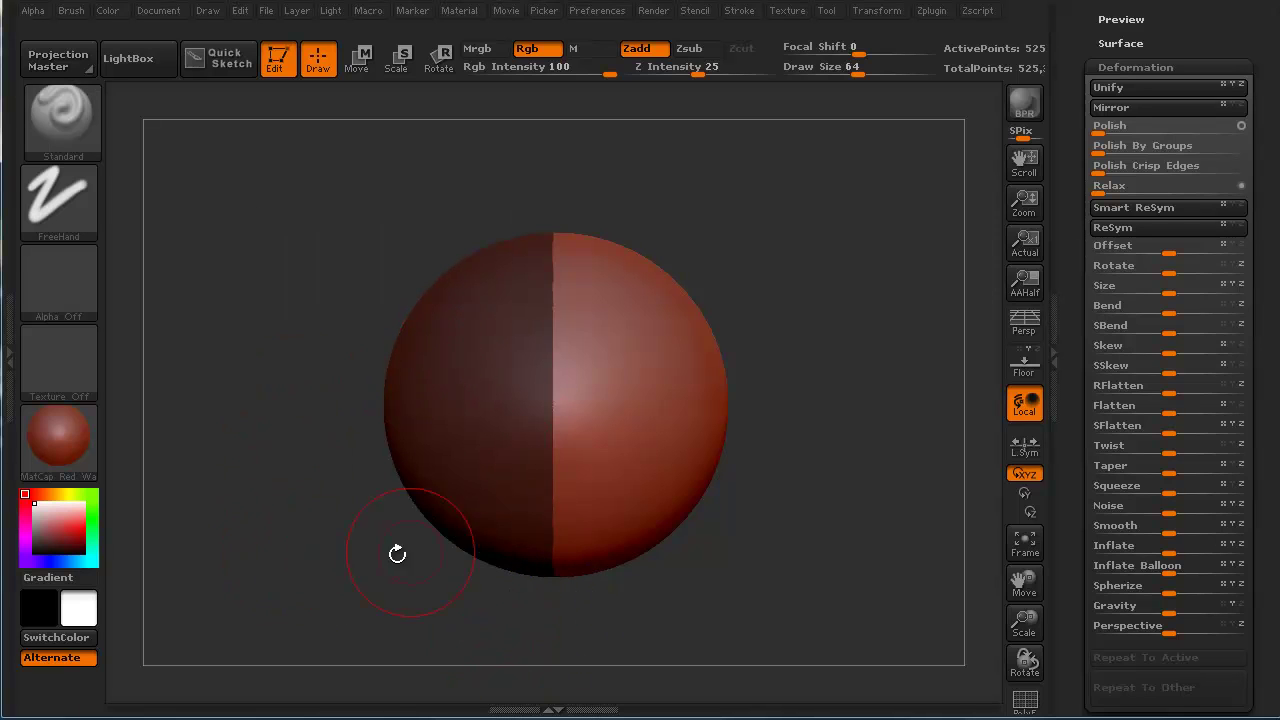
left_click(771, 620, "ctrl")
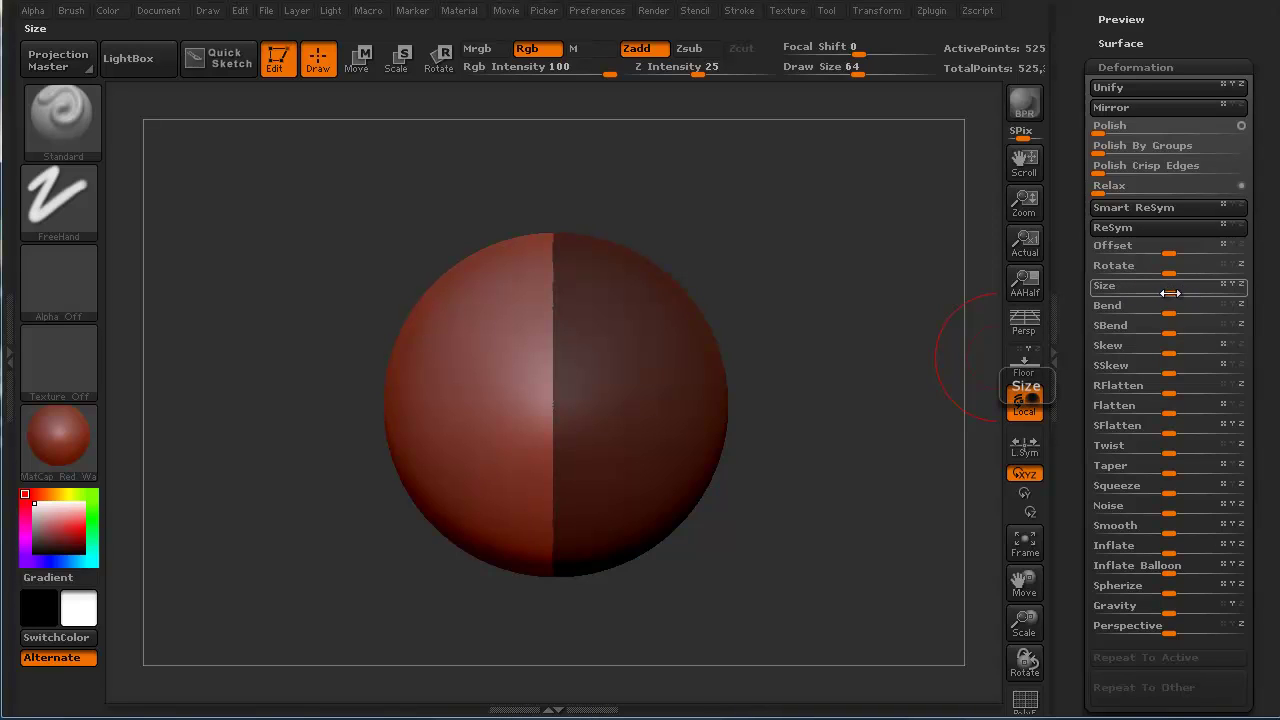
left_click_drag(1171, 293, 1127, 296)
mouse_move(200, 586)
left_mouse_down()
mouse_move(314, 586)
mouse_move(261, 585)
left_mouse_up()
key("ctrl")
key("ctrl+z")
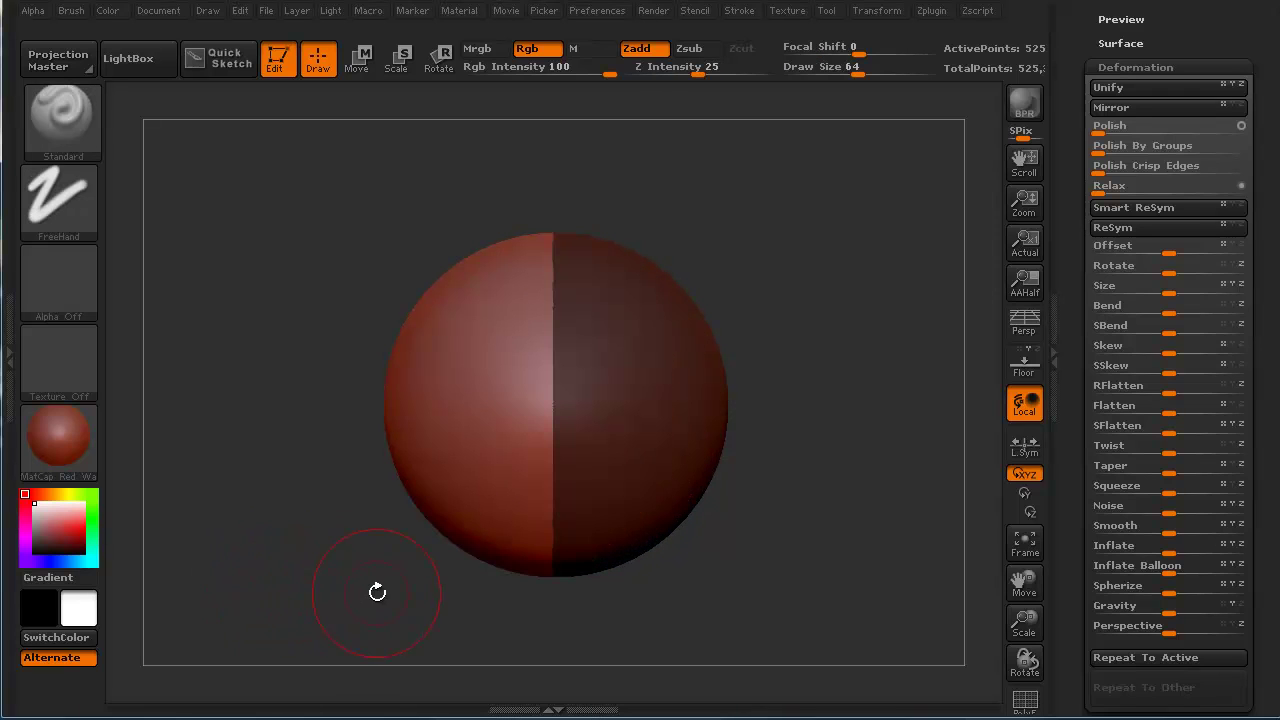
Soften the mask's edge along the sphere's vertical centre line with Blur Mask.
key("ctrl")
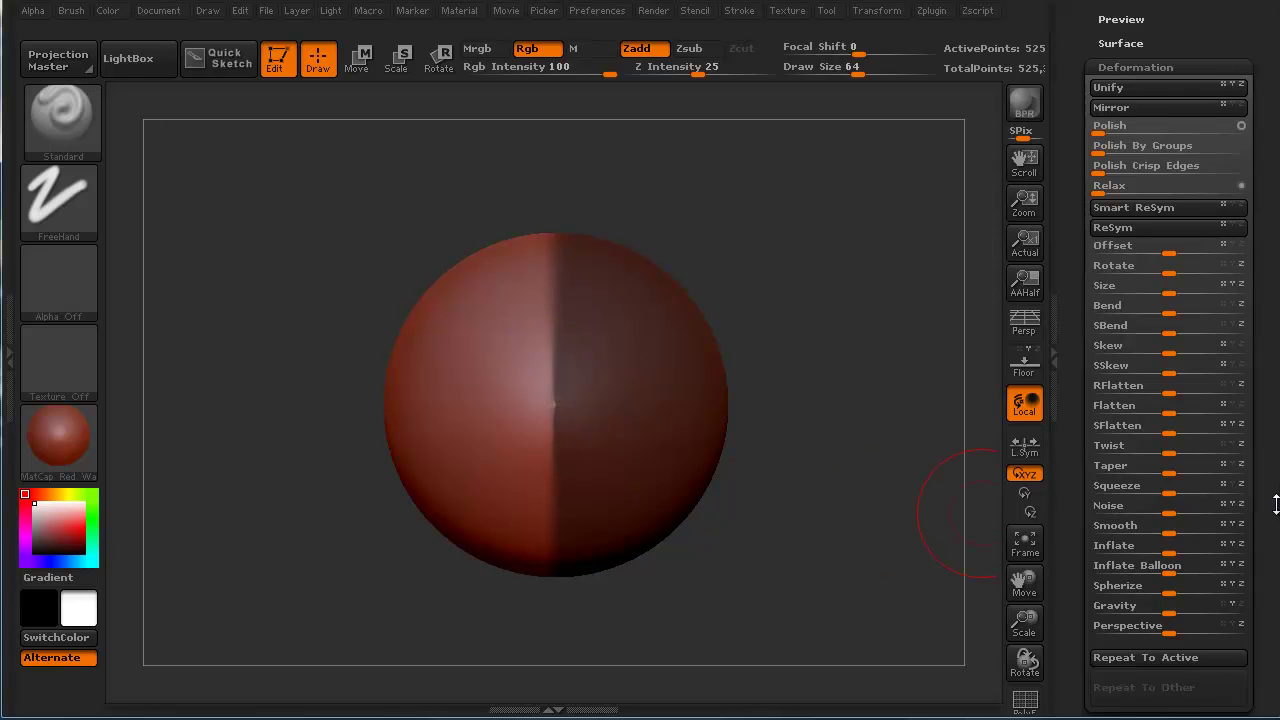
left_click_drag(1267, 482, 1272, 614)
scroll(1272, 614, "down", 10)
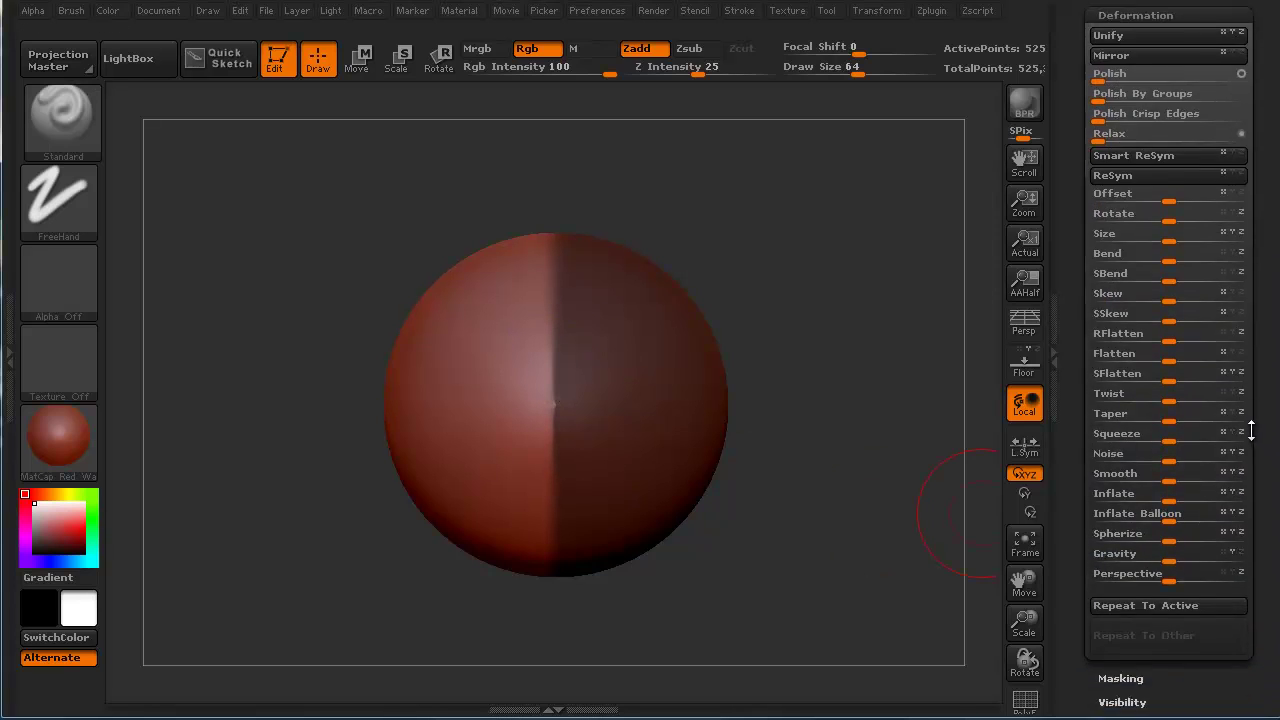
left_click(1150, 458)
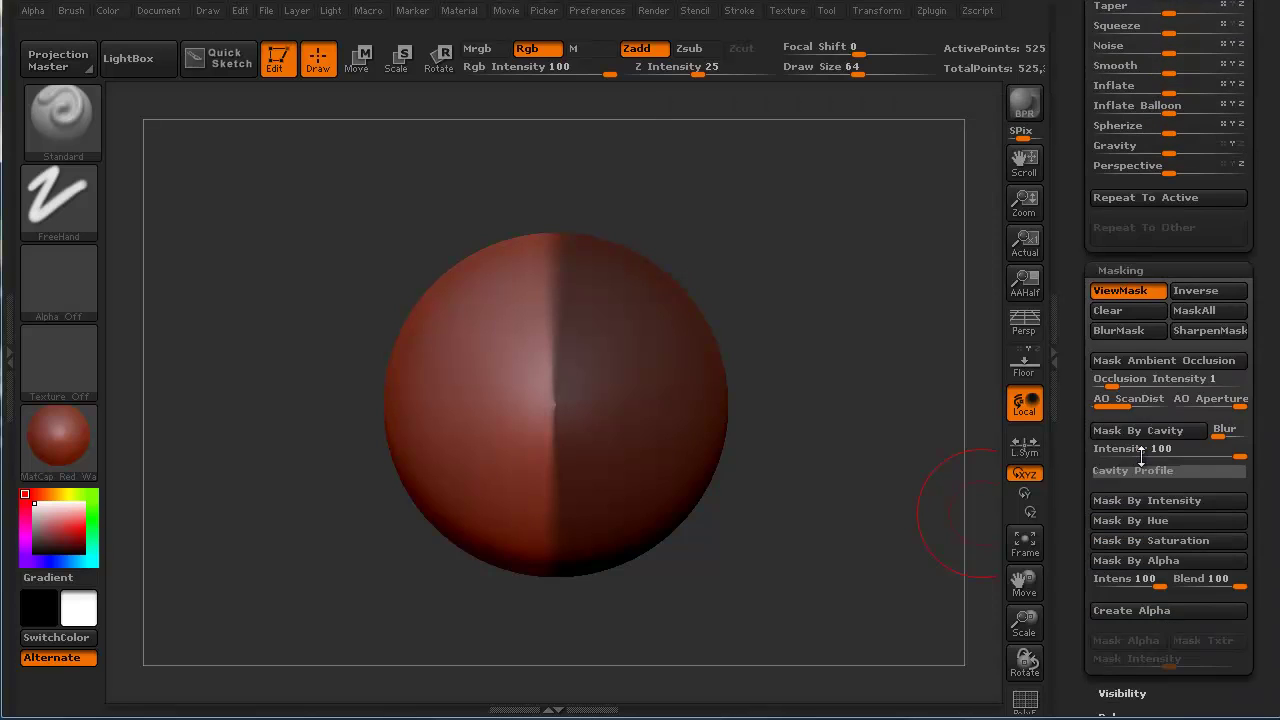
left_click(1120, 331)
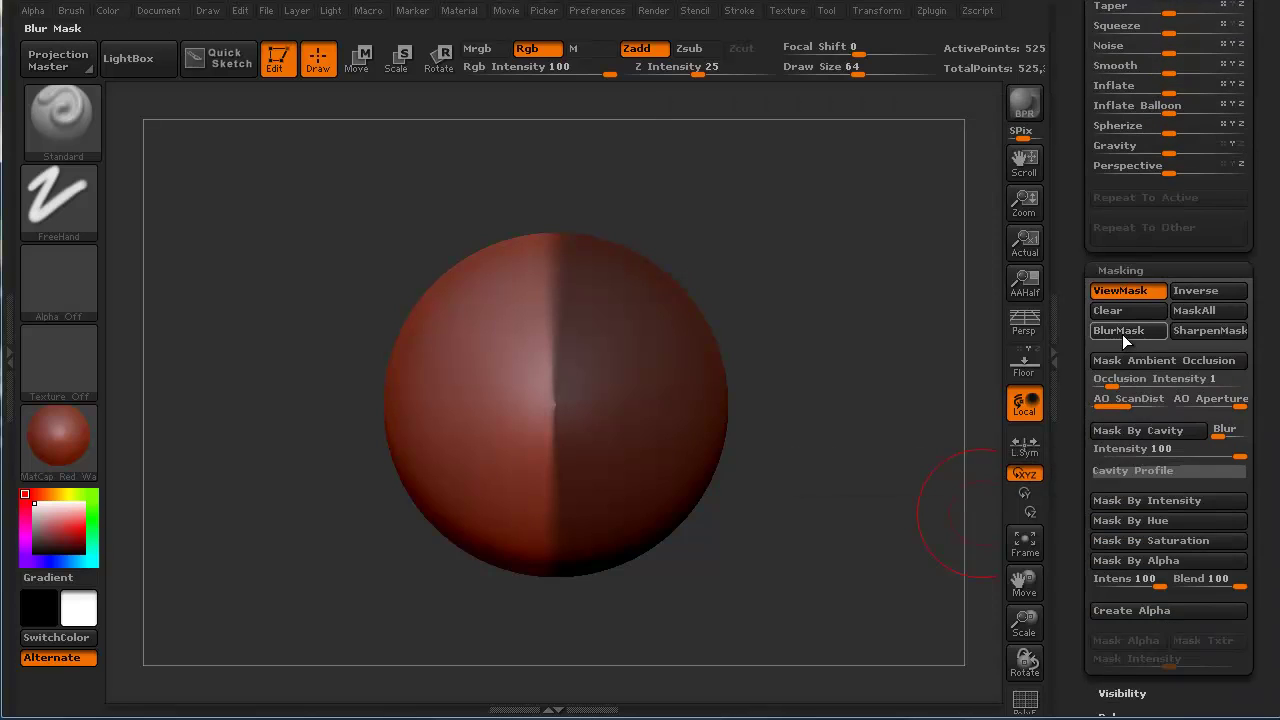
Enlarge the unmasked left half of the sphere slightly with the Size deformation.
left_click(1220, 267)
left_click_drag(1265, 284, 1245, 460)
scroll(1245, 460, "down", 4)
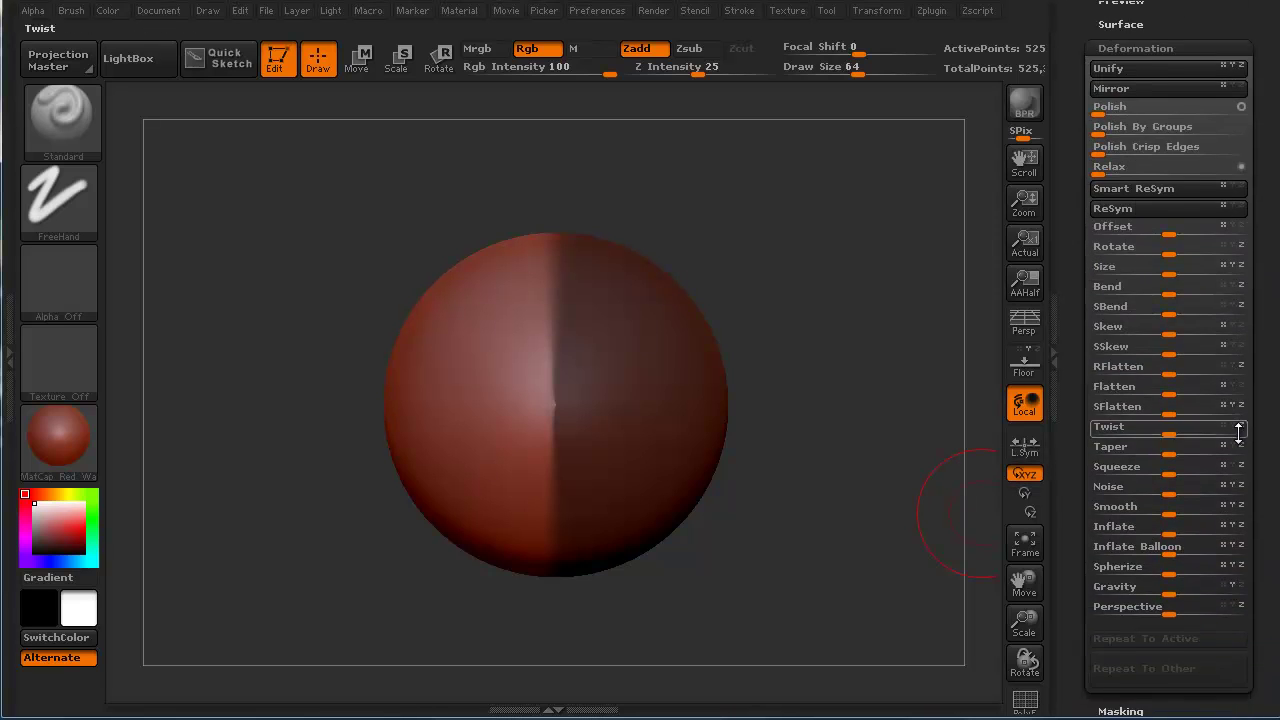
left_click_drag(1171, 272, 1190, 269)
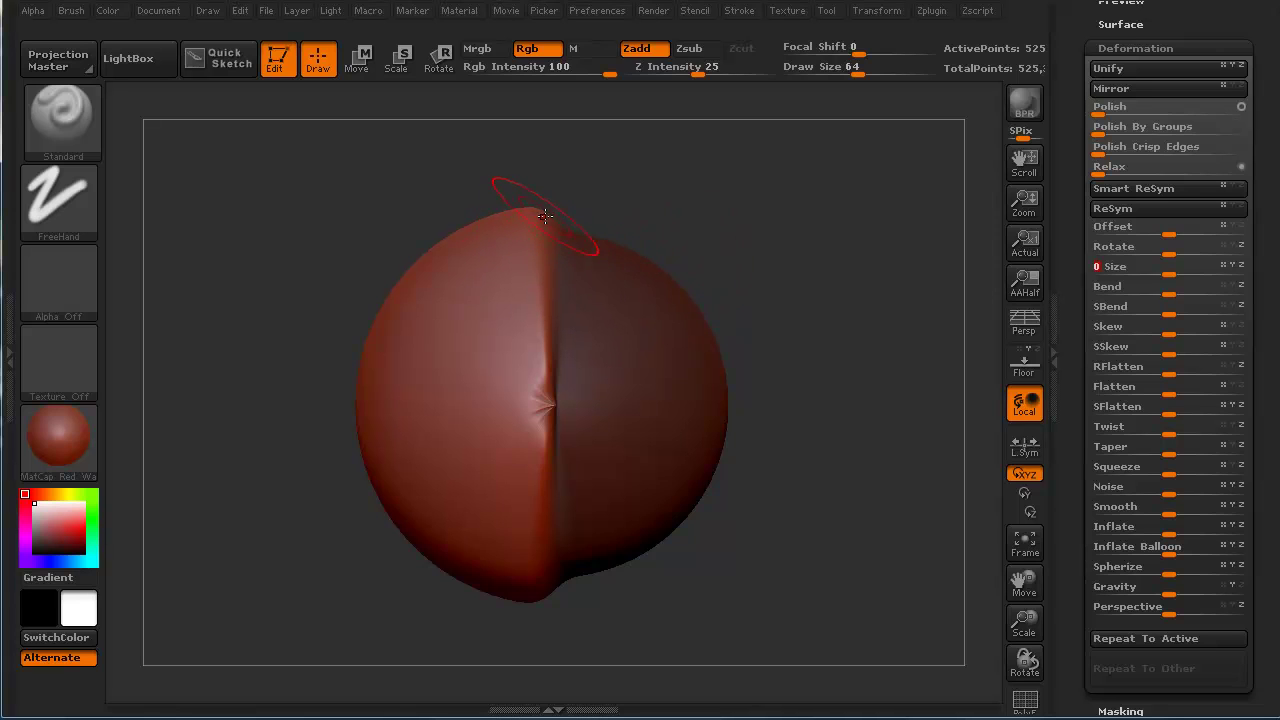
Replace the mask with a soft-edged one that protects everything except the left end of the shape.
mouse_move(291, 583)
left_mouse_down()
mouse_move(183, 591)
mouse_move(329, 523)
mouse_move(373, 558)
mouse_move(536, 335)
left_mouse_up()
mouse_move(299, 355)
left_mouse_down()
mouse_move(314, 309)
mouse_move(274, 354)
left_mouse_up()
mouse_move(225, 203)
left_mouse_down("ctrl")
mouse_move(380, 511)
mouse_move(354, 563)
mouse_move(453, 614)
left_mouse_up("ctrl")
left_click_drag(366, 629, 289, 634, "ctrl")
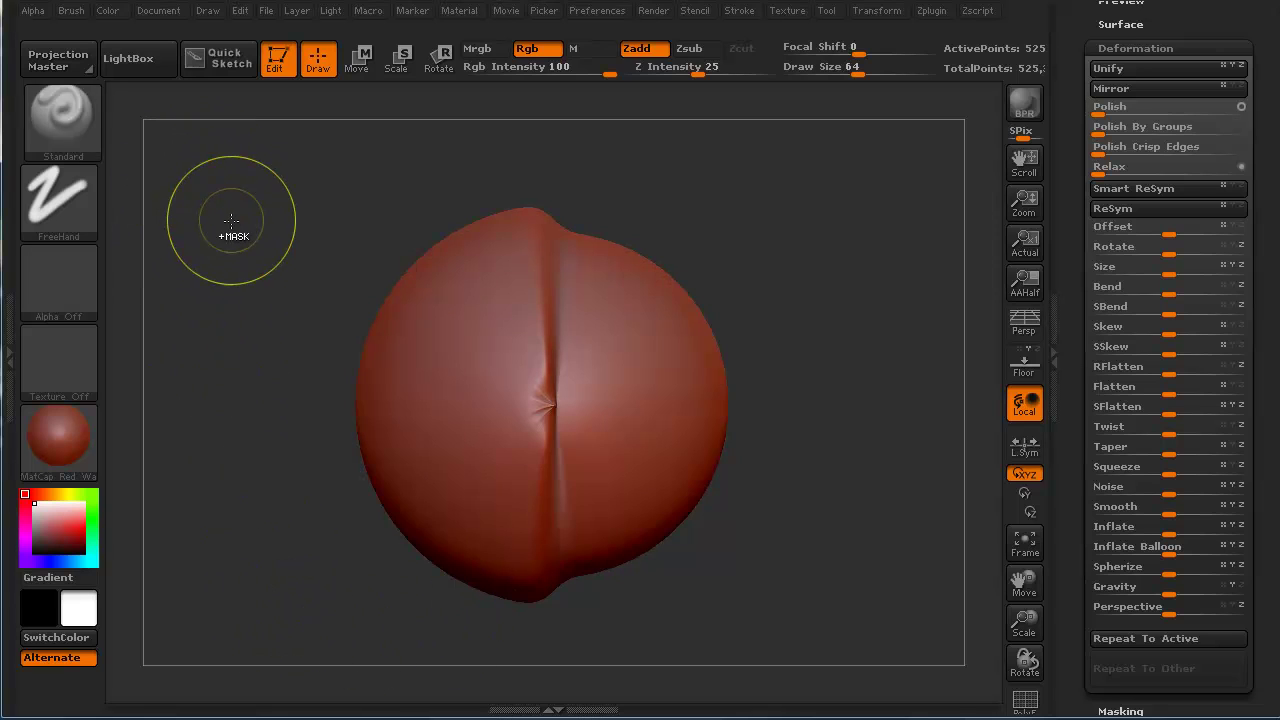
left_click_drag(226, 189, 471, 614, "ctrl")
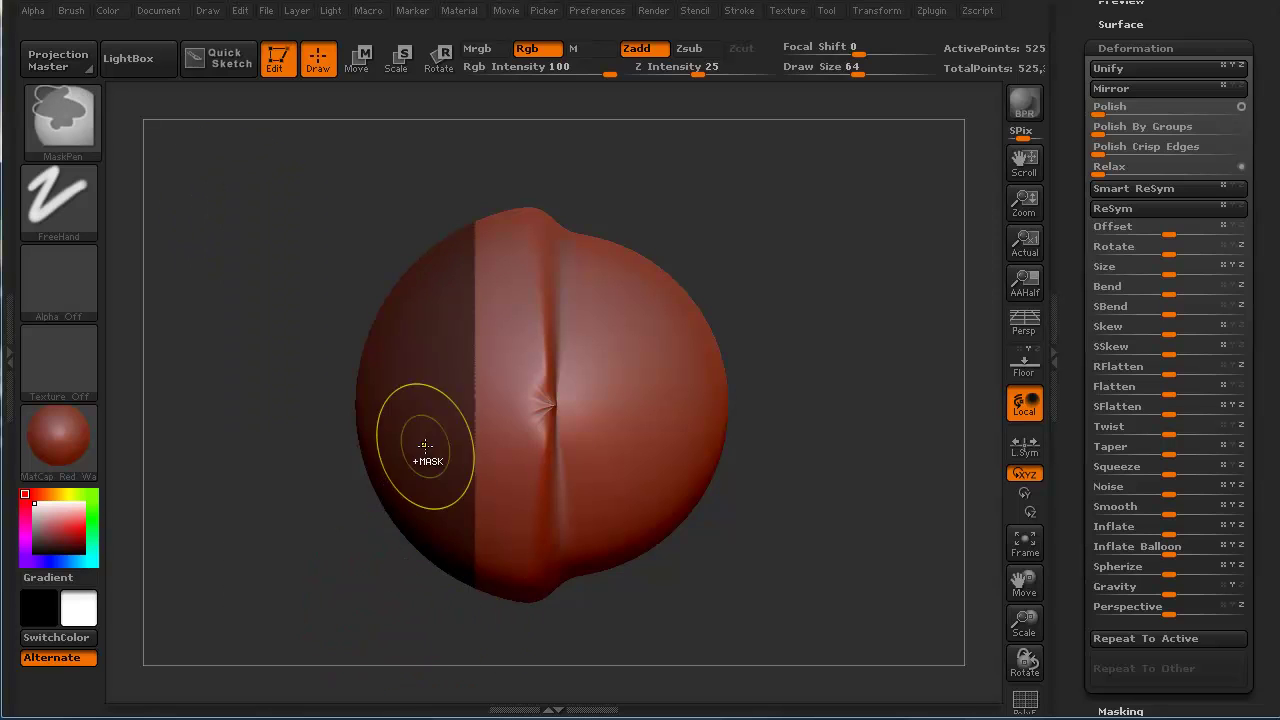
left_click(296, 592, "ctrl")
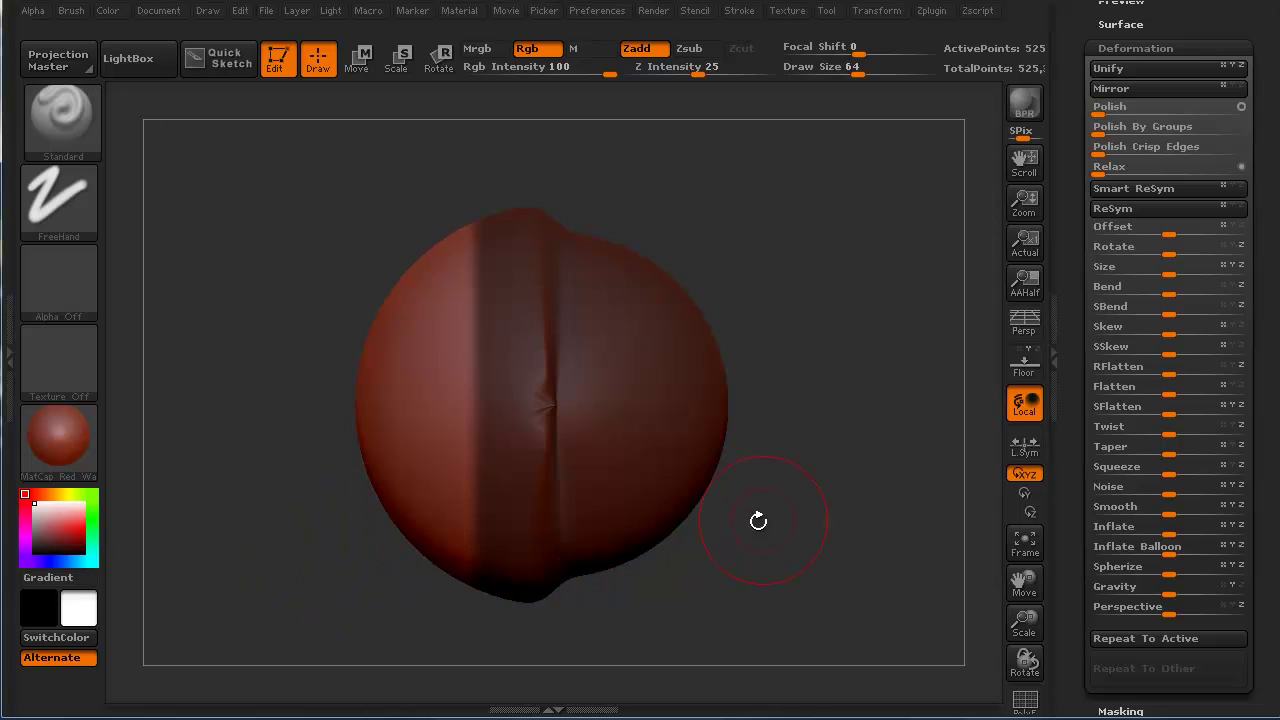
Shrink the unmasked left end with the Size deformation and clear the mask.
left_click_drag(1166, 267, 1144, 278)
left_click_drag(296, 567, 298, 570, "ctrl")
mouse_move(250, 586)
left_mouse_down()
mouse_move(316, 584)
mouse_move(244, 618)
mouse_move(277, 571)
mouse_move(209, 580)
mouse_move(243, 543)
mouse_move(248, 604)
mouse_move(290, 524)
mouse_move(284, 574)
mouse_move(242, 588)
mouse_move(252, 613)
mouse_move(163, 503)
mouse_move(229, 557)
mouse_move(283, 560)
mouse_move(266, 551)
mouse_move(266, 563)
mouse_move(286, 534)
mouse_move(314, 585)
left_mouse_up()
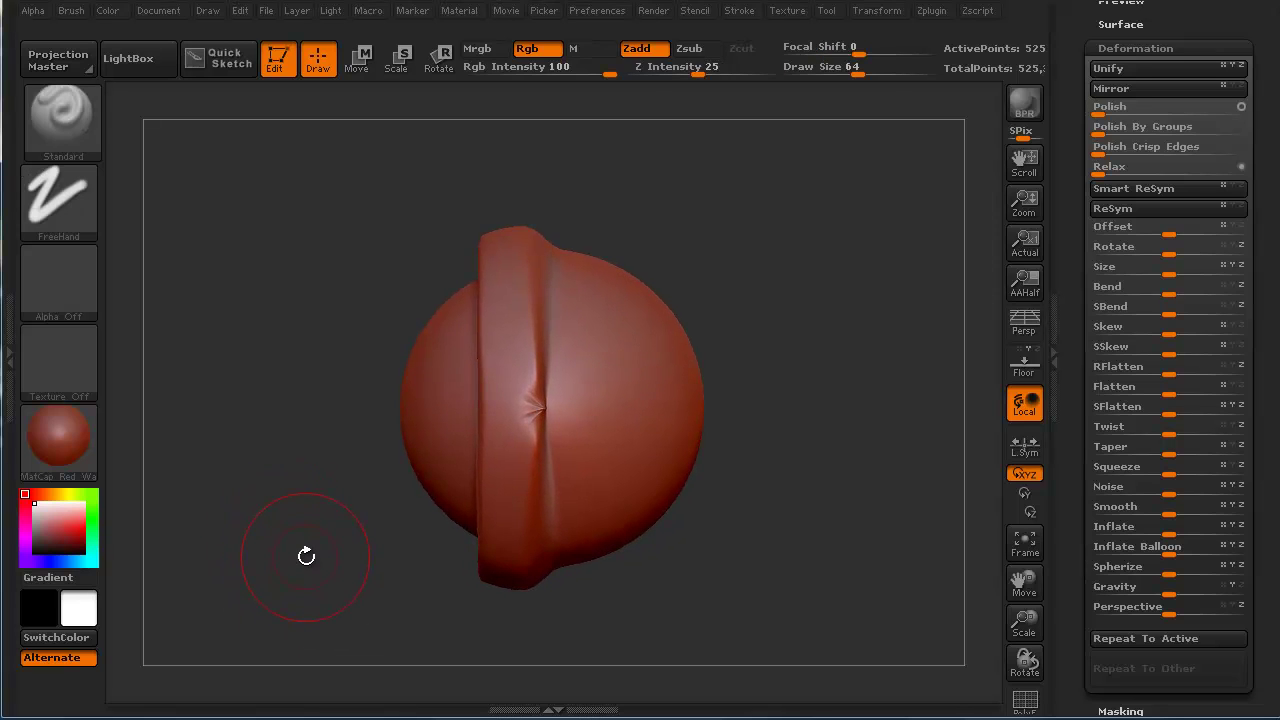
Undo the Size deformations back to the plain sphere and clear its remaining mask.
key("ctrl")
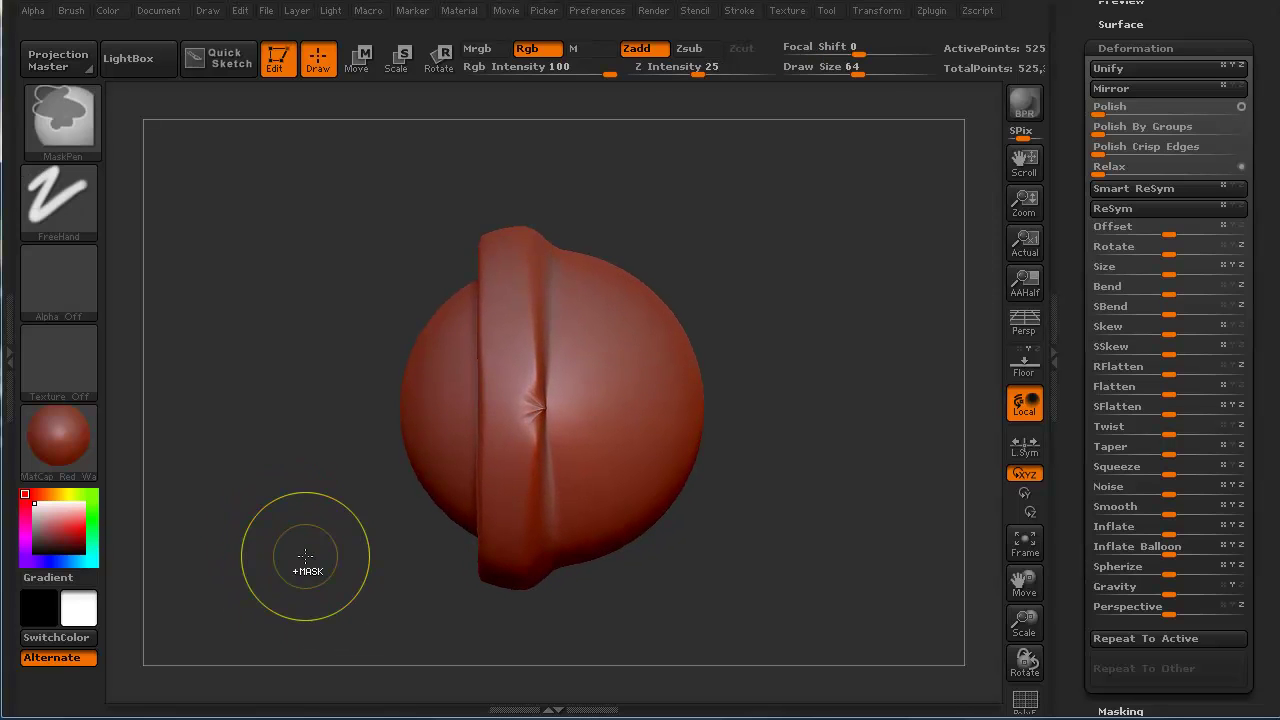
key("ctrl+z")
key("ctrl+z")
key("ctrl+z")
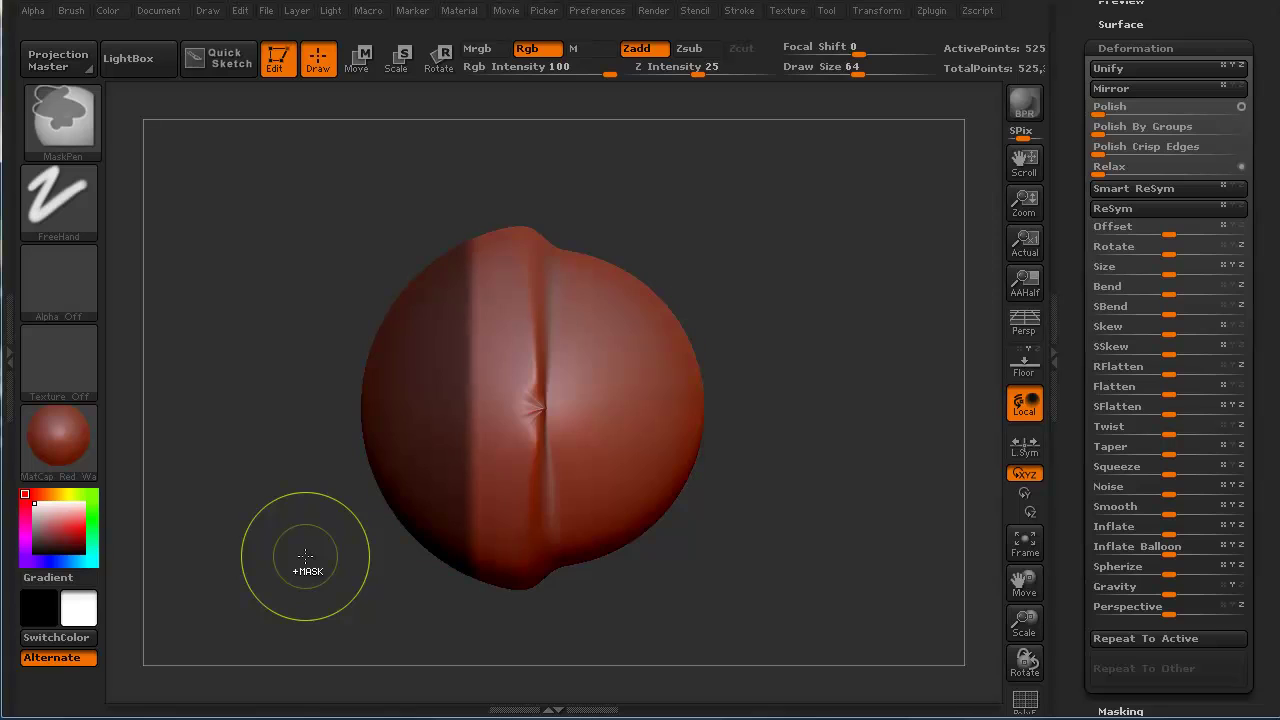
key("ctrl+z")
key("ctrl+z")
key("ctrl+z")
key("ctrl+z")
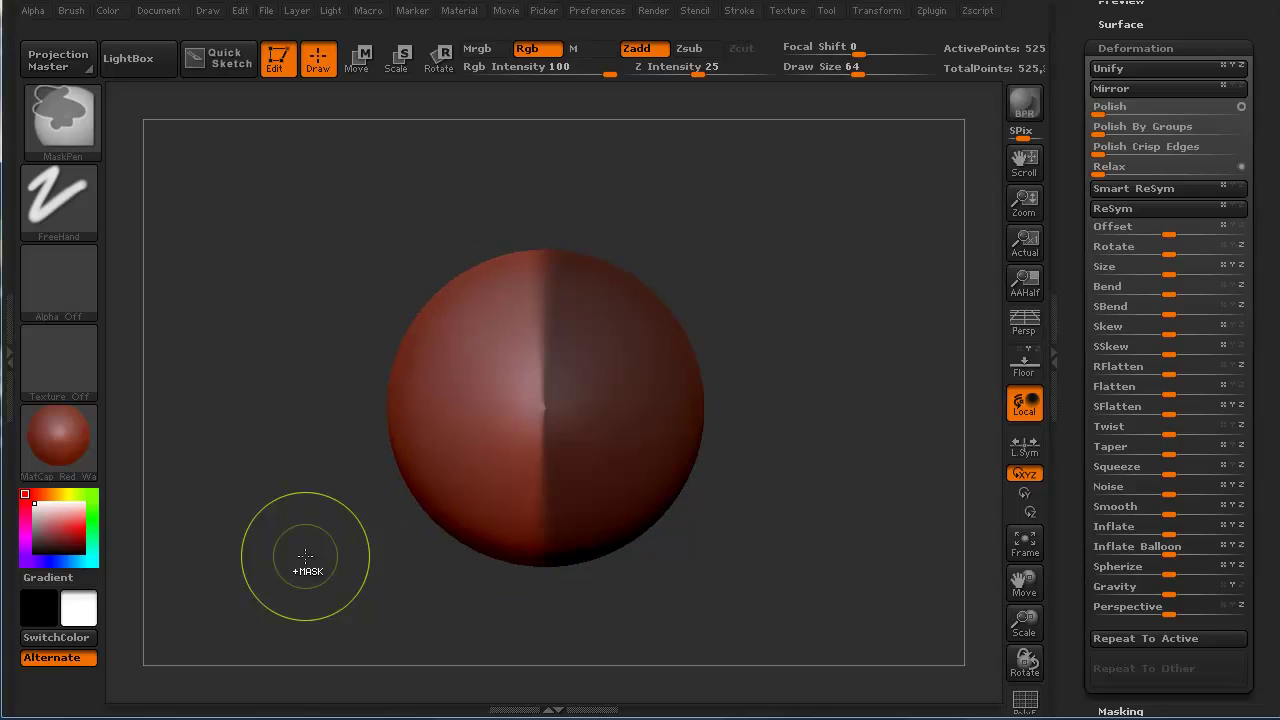
mouse_move(286, 551)
left_mouse_down("ctrl")
mouse_move(311, 569)
mouse_move(317, 554)
mouse_move(287, 588)
mouse_move(291, 540)
mouse_move(297, 564)
left_mouse_up("ctrl")
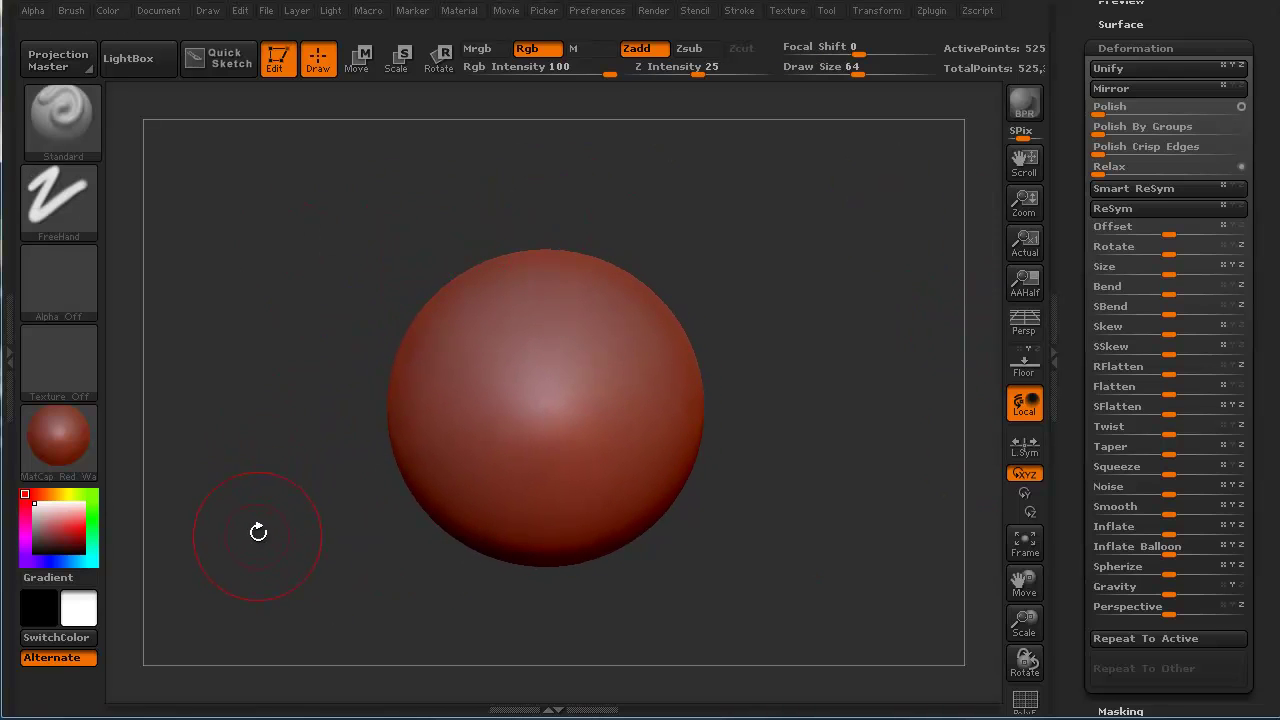
left_click_drag(317, 572, 303, 573, "alt")
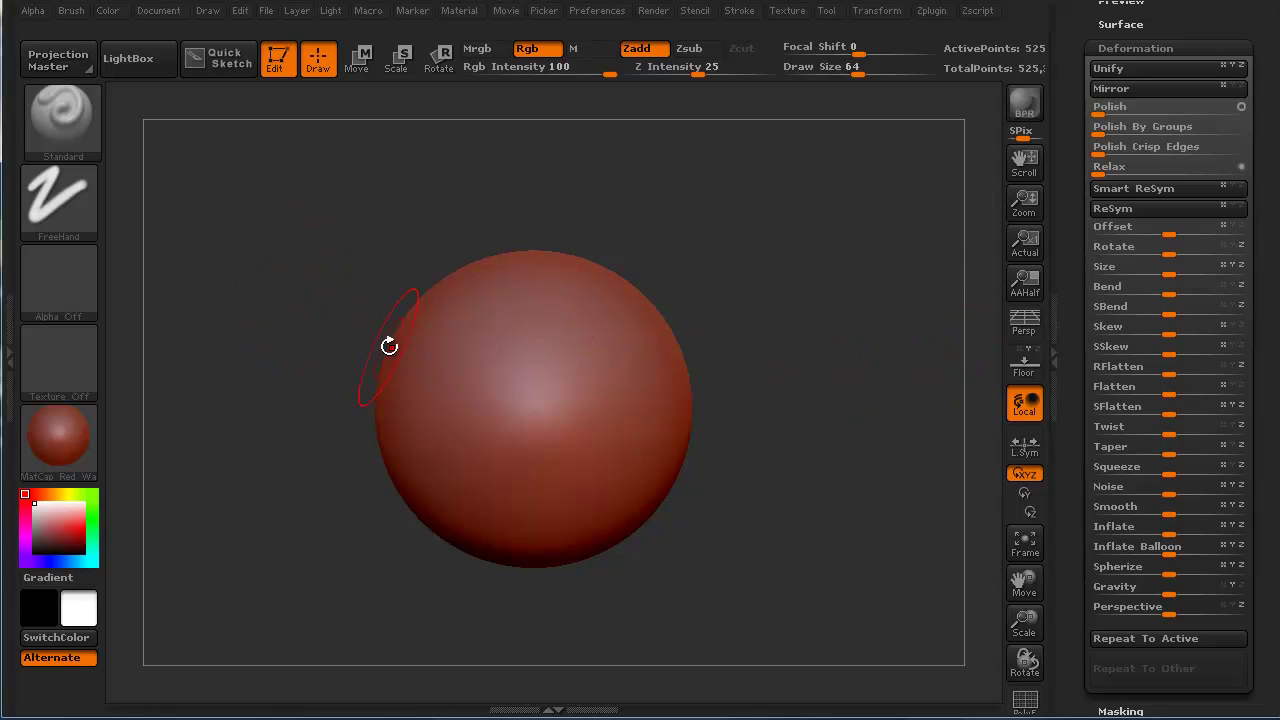
Mask the sphere's right half with a hard edge and try enlarging the left half with the Size deformation.
mouse_move(251, 177)
left_mouse_down("ctrl")
mouse_move(418, 503)
mouse_move(531, 618)
left_mouse_up("ctrl")
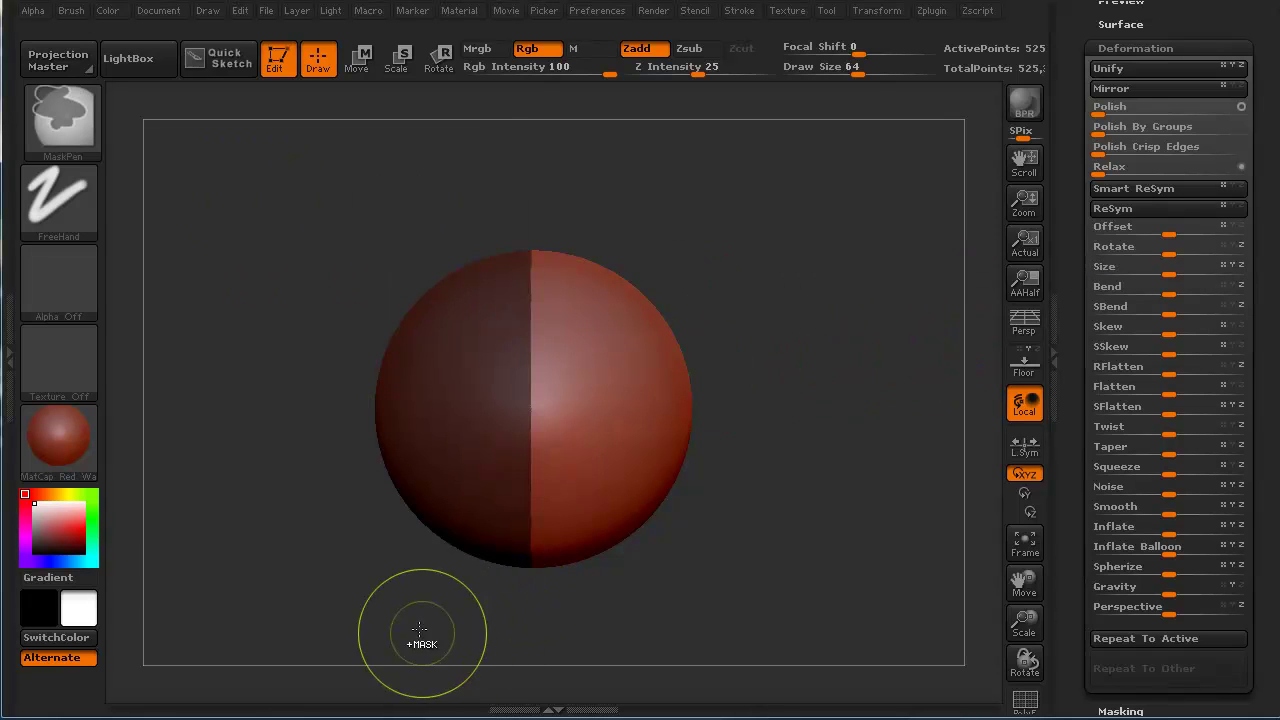
left_click(369, 630, "ctrl")
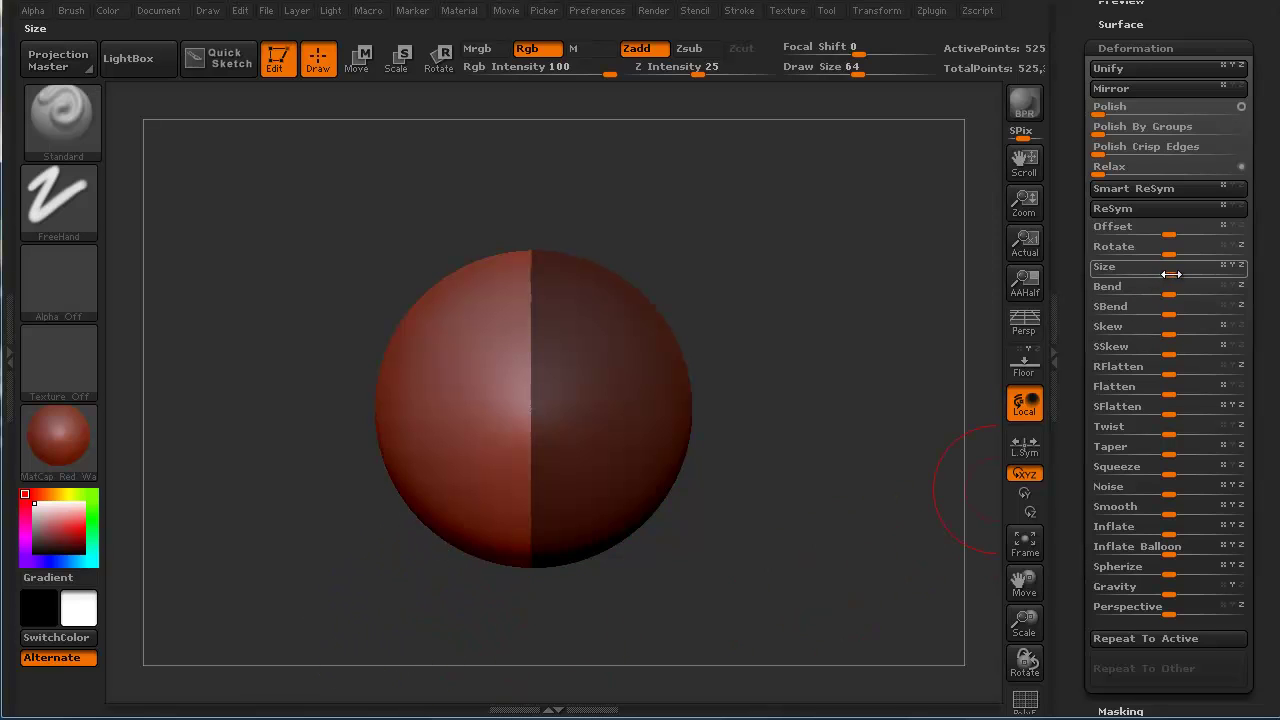
left_click_drag(1171, 272, 1198, 270)
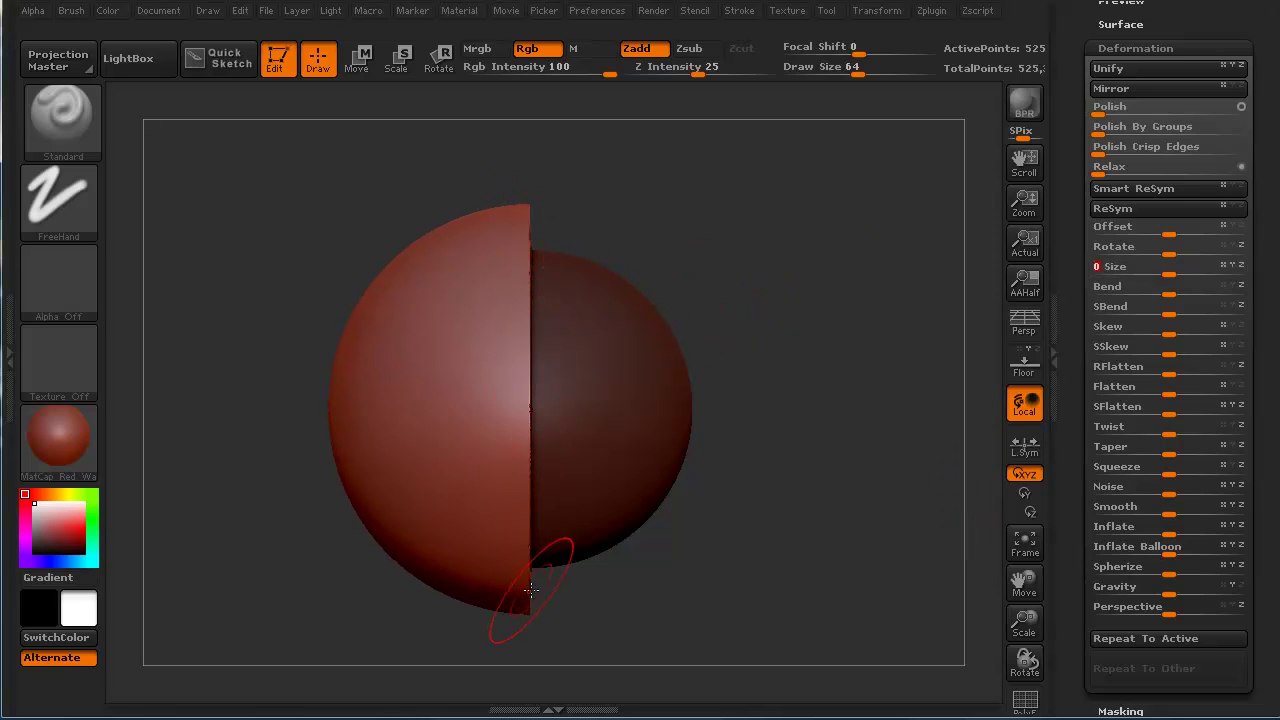
key("p")
key("p")
key("ctrl+z")
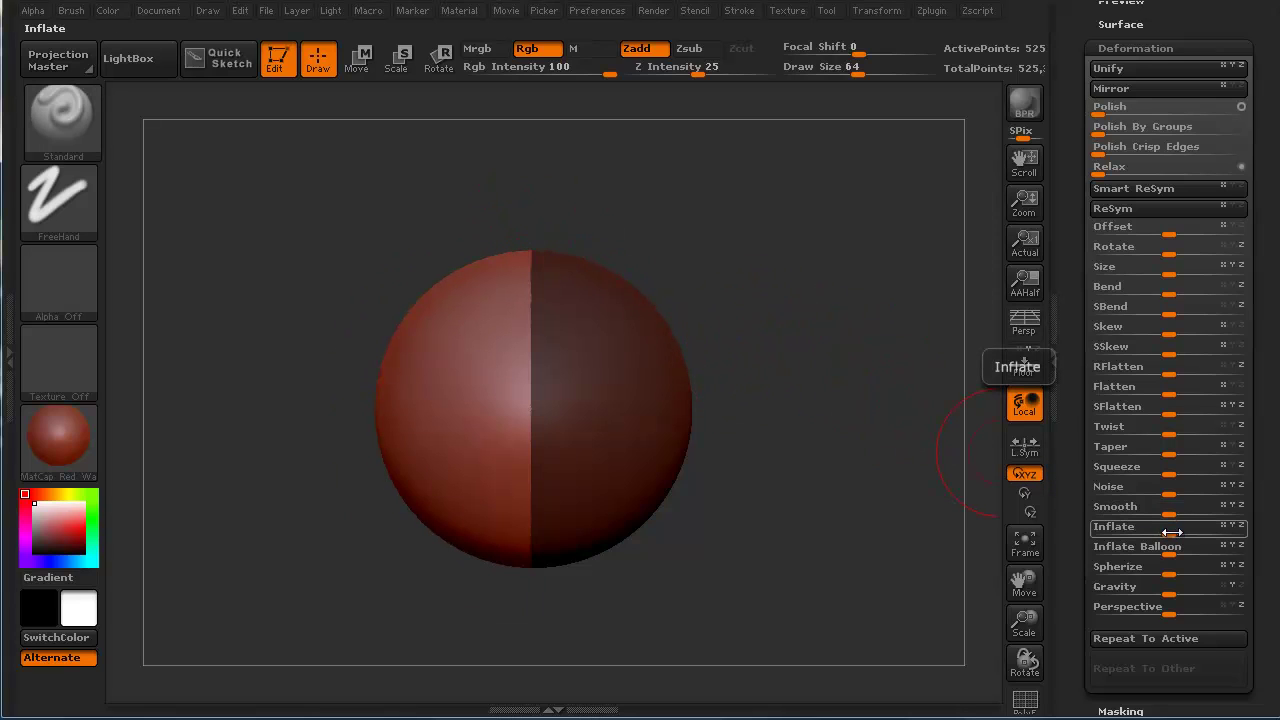
Try positive Inflate and Inflate Balloon deformations separately on the unmasked left half, restoring the plain sphere after each.
left_click_drag(1171, 532, 1222, 533)
left_click_drag(480, 600, 338, 620)
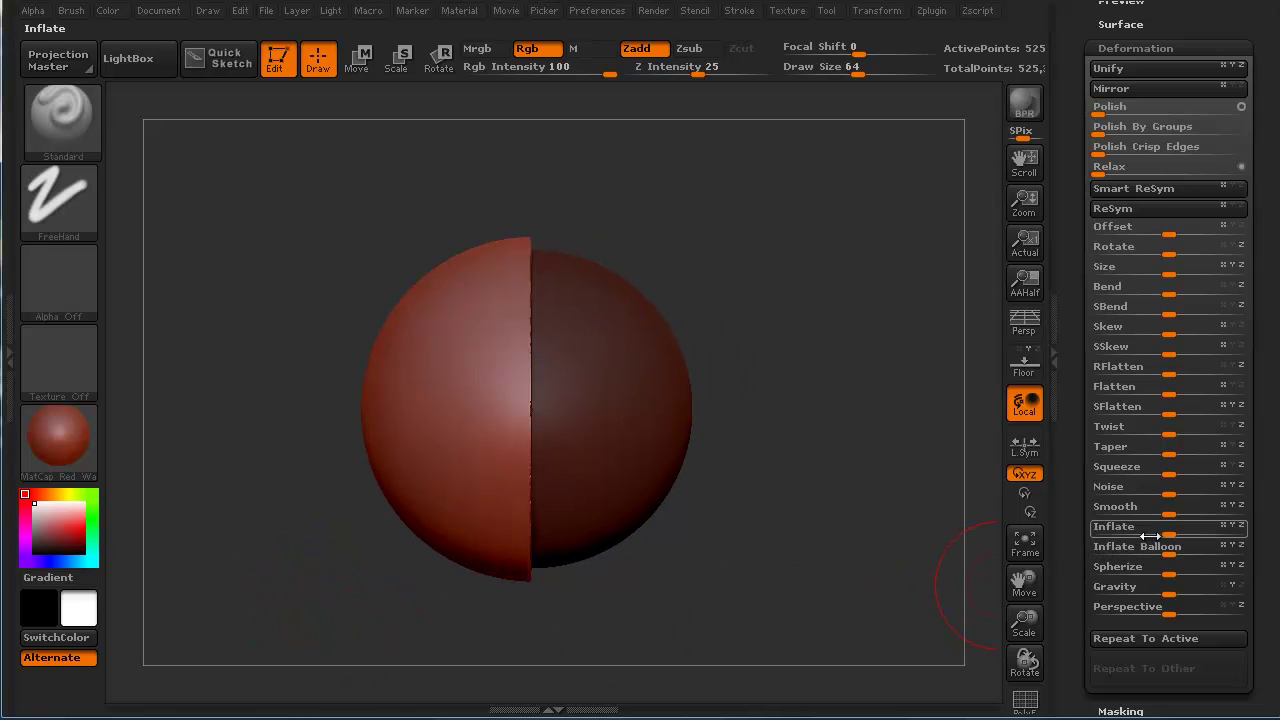
key("ctrl")
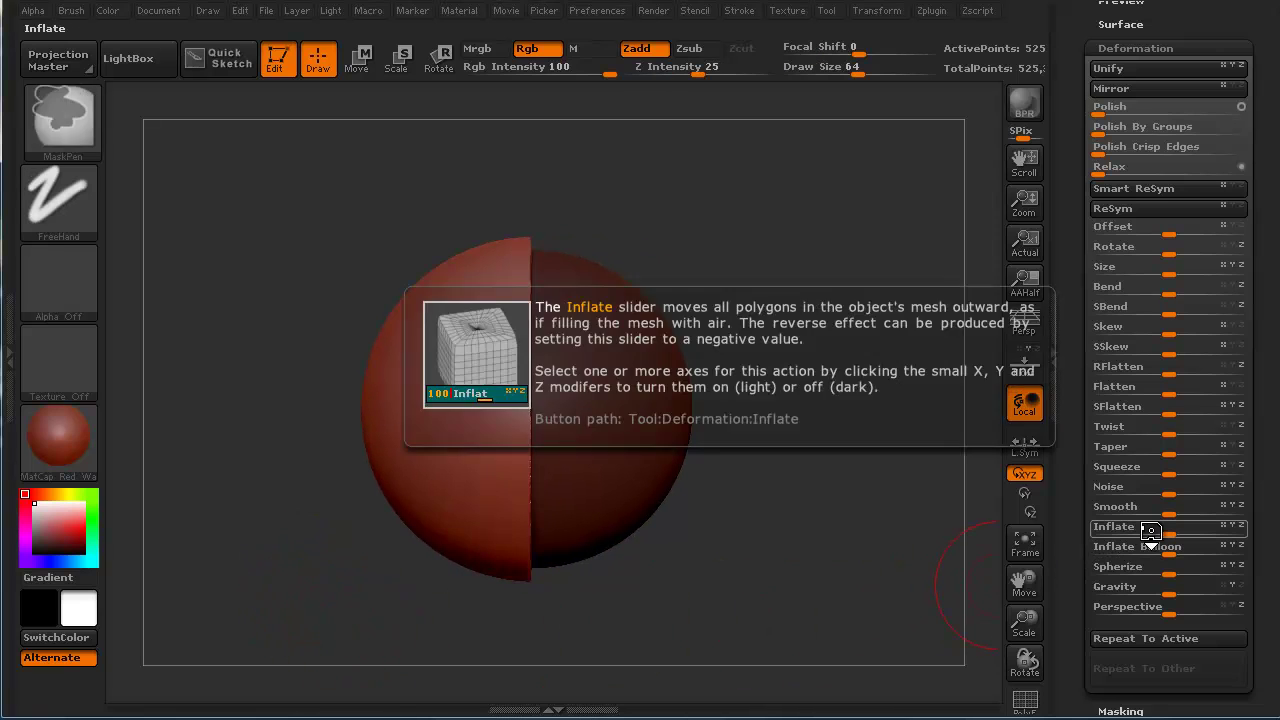
key("ctrl+z")
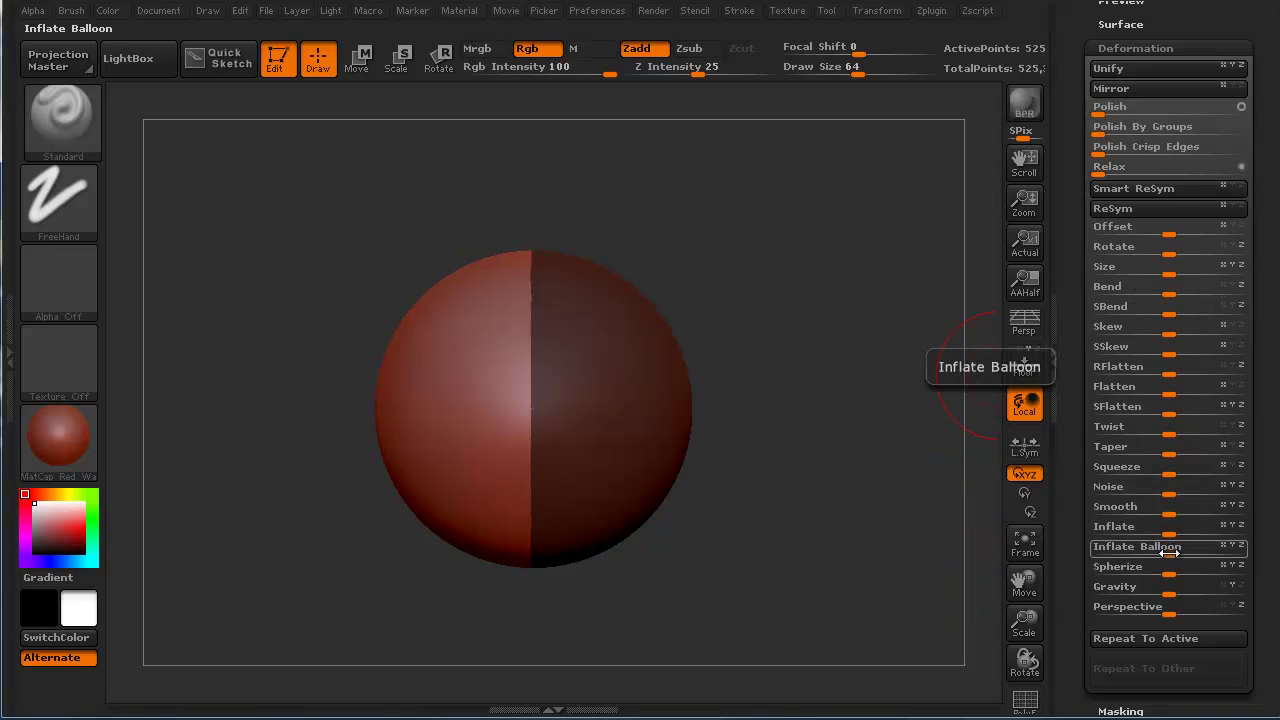
left_click_drag(1171, 553, 1213, 556)
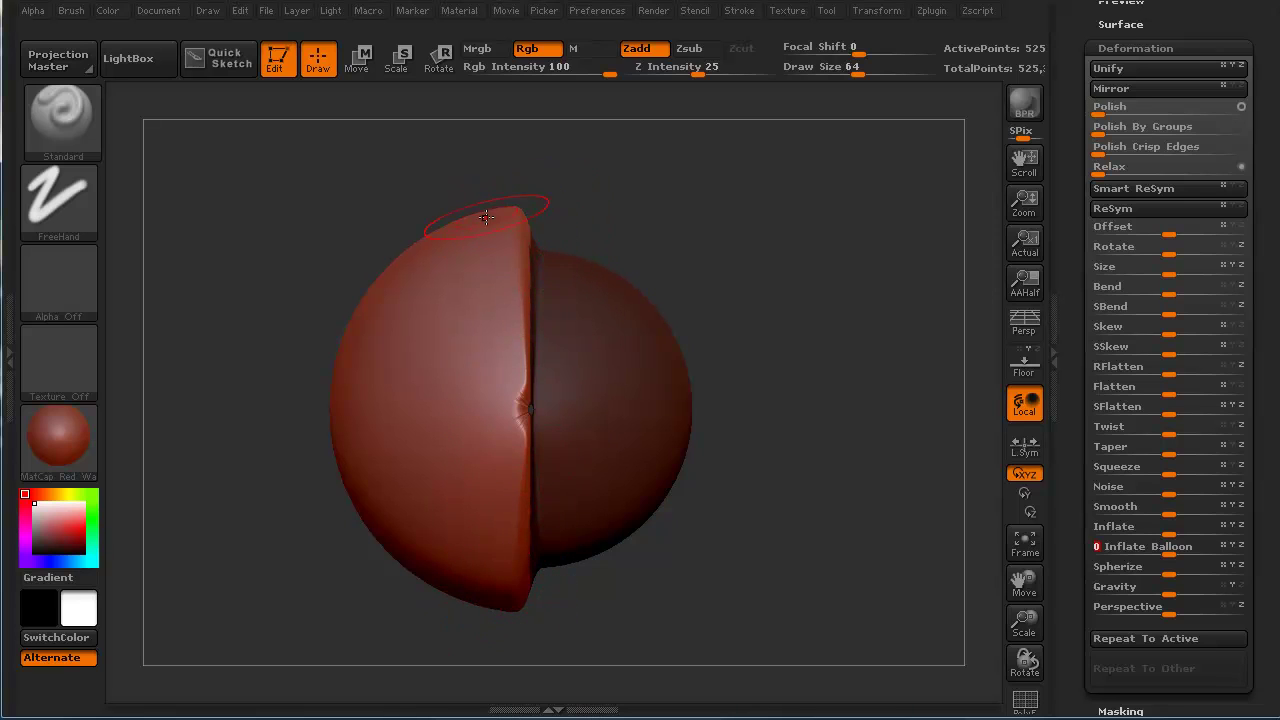
mouse_move(370, 611)
left_mouse_down()
mouse_move(280, 614)
mouse_move(211, 561)
mouse_move(283, 556)
mouse_move(263, 549)
mouse_move(268, 583)
left_mouse_up()
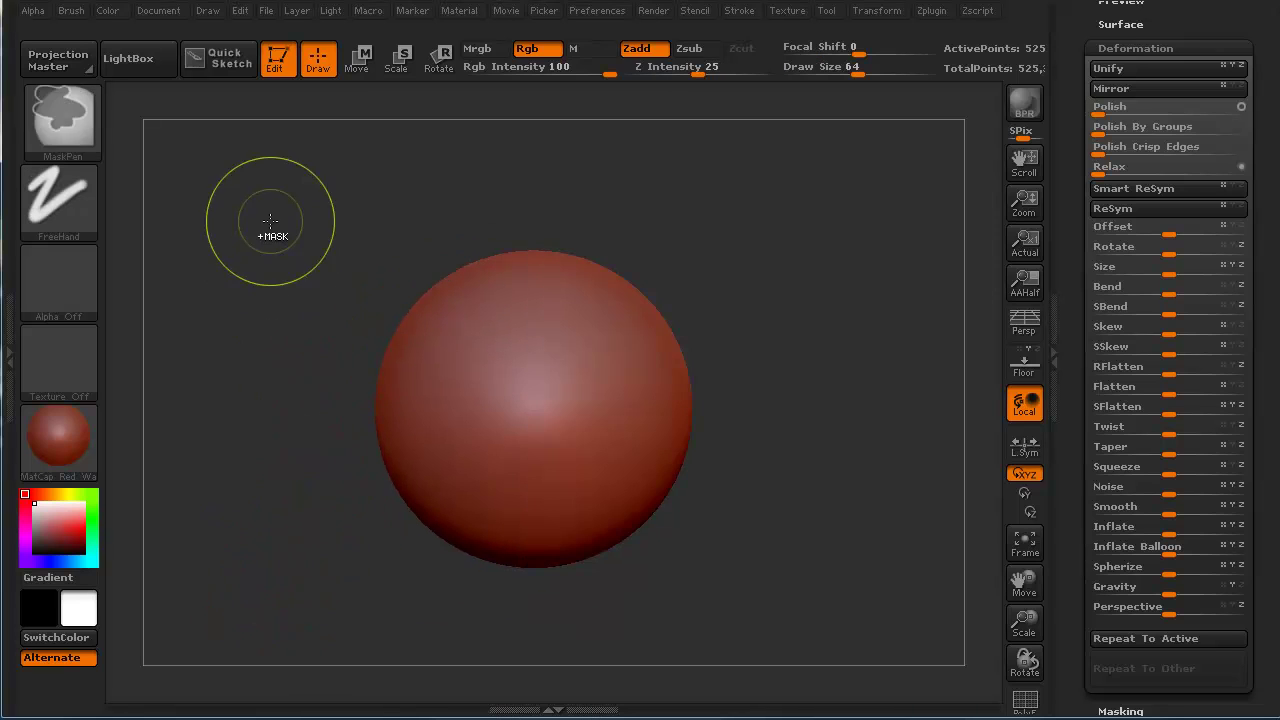
Mask the sphere's left half and apply a strong negative Taper deformation to the unmasked right half.
mouse_move(270, 221)
left_mouse_down("ctrl")
mouse_move(509, 594)
mouse_move(537, 612)
left_mouse_up("ctrl")
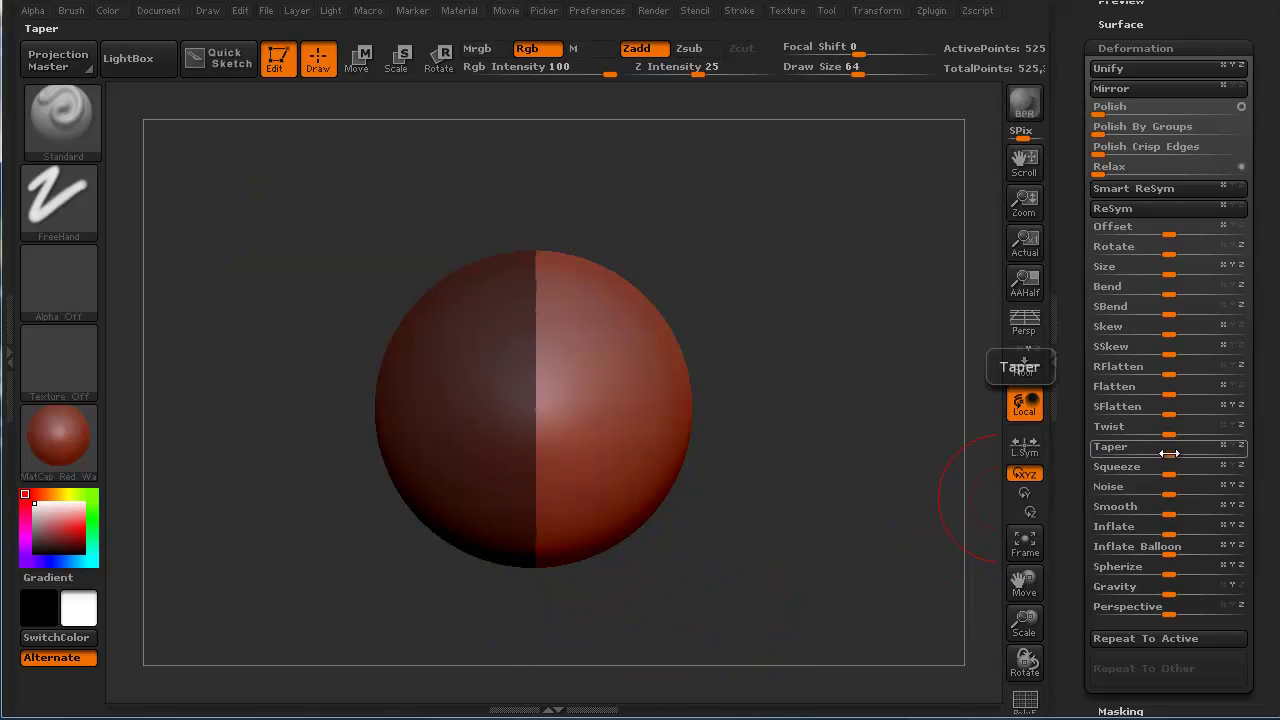
left_click_drag(1177, 453, 1207, 453)
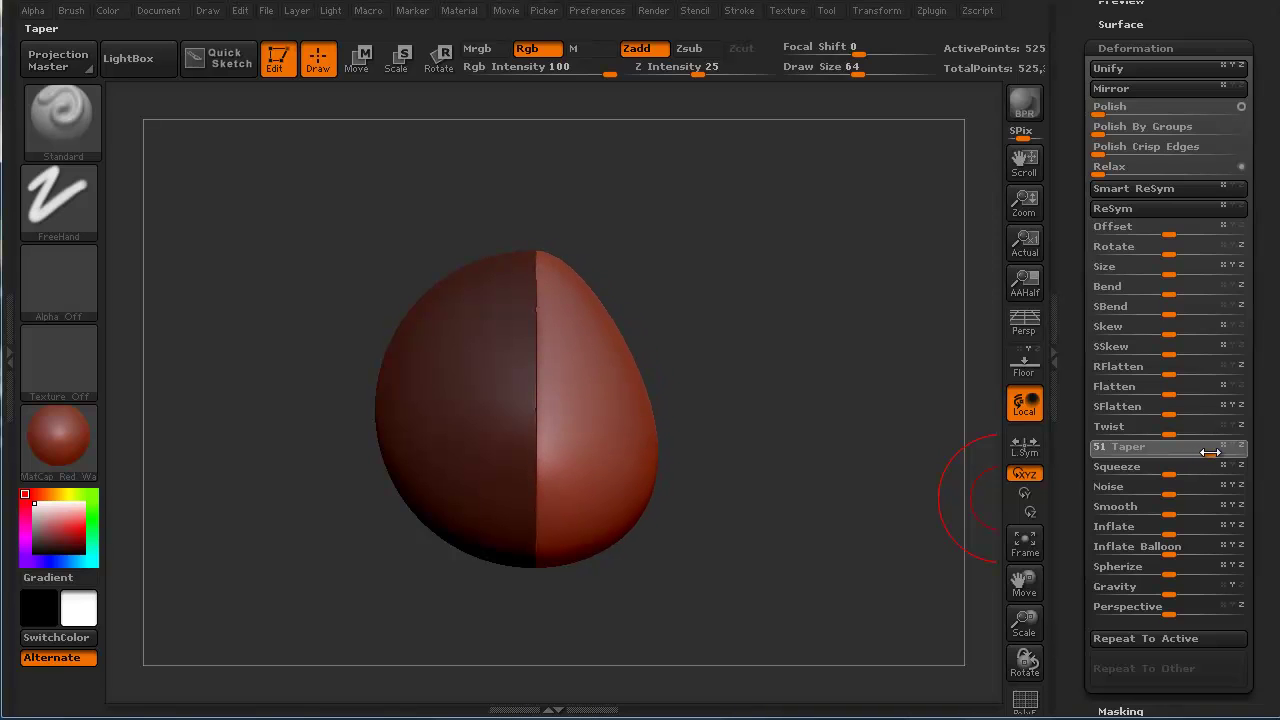
left_click_drag(1210, 452, 1084, 461)
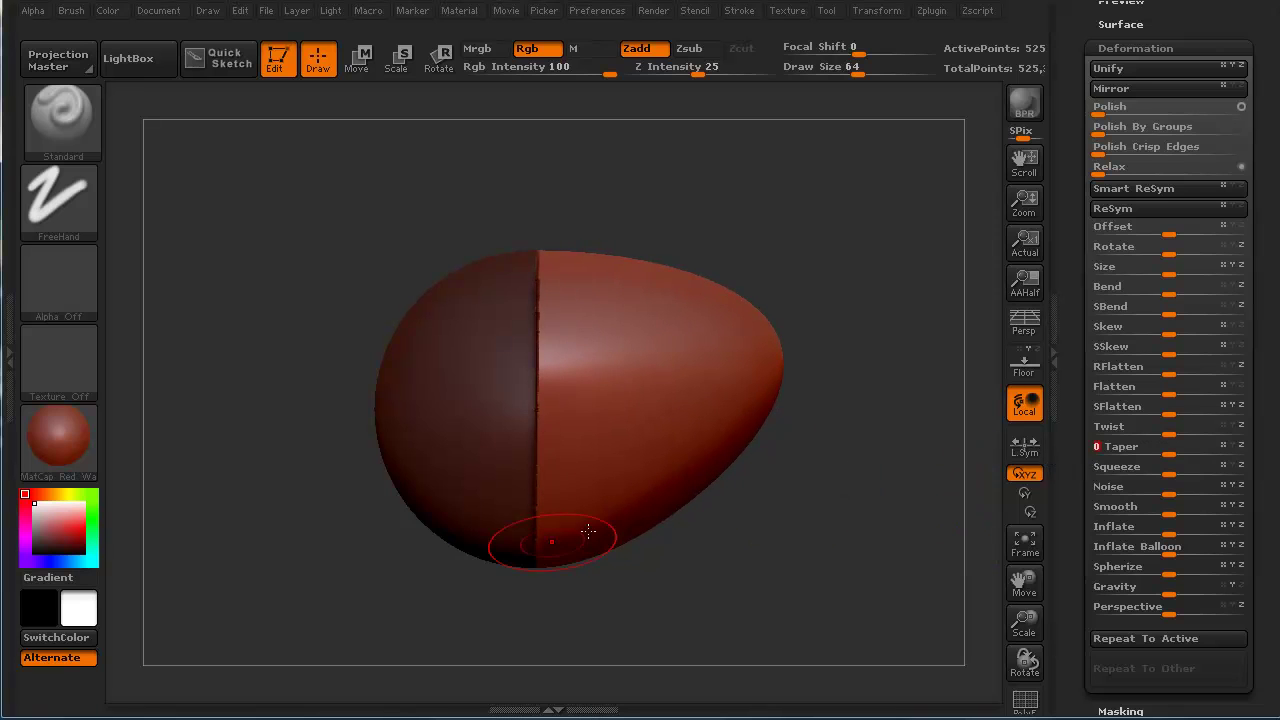
Undo the Taper deformation, then try a Twist on the unmasked right half and restore the sphere.
left_click_drag(297, 598, 380, 591)
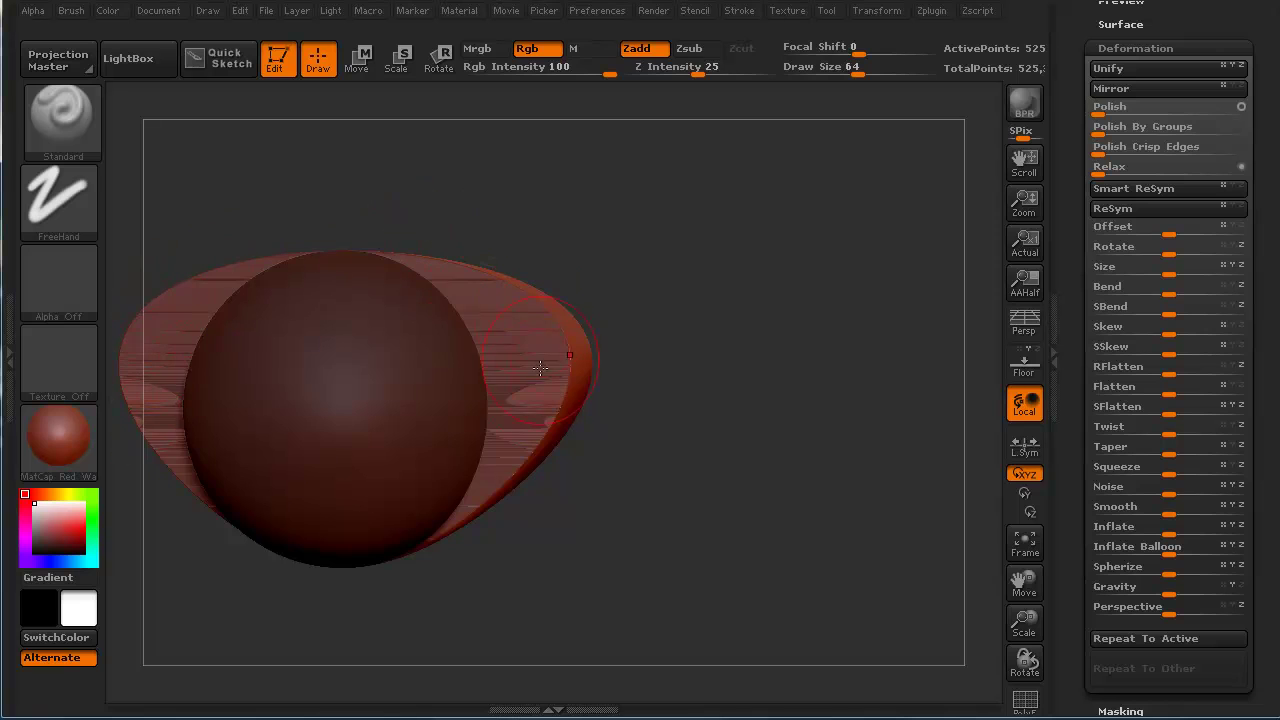
left_click_drag(574, 555, 537, 591)
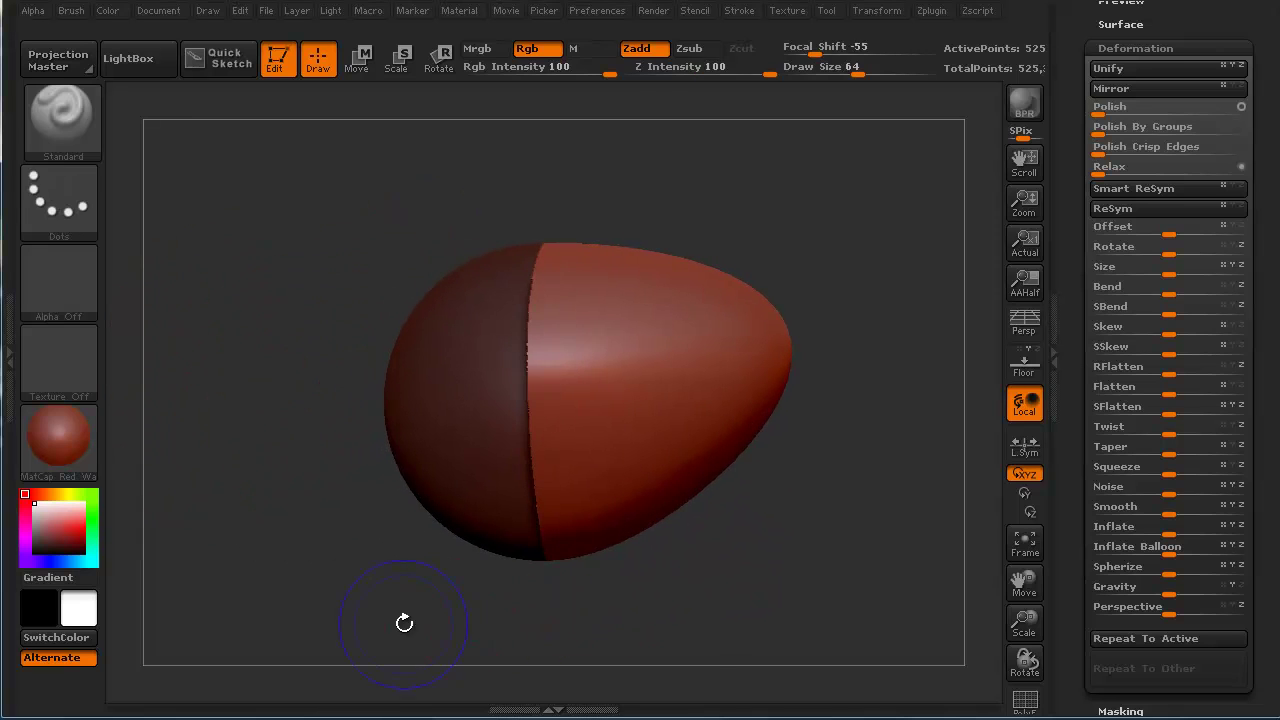
key("ctrl+z")
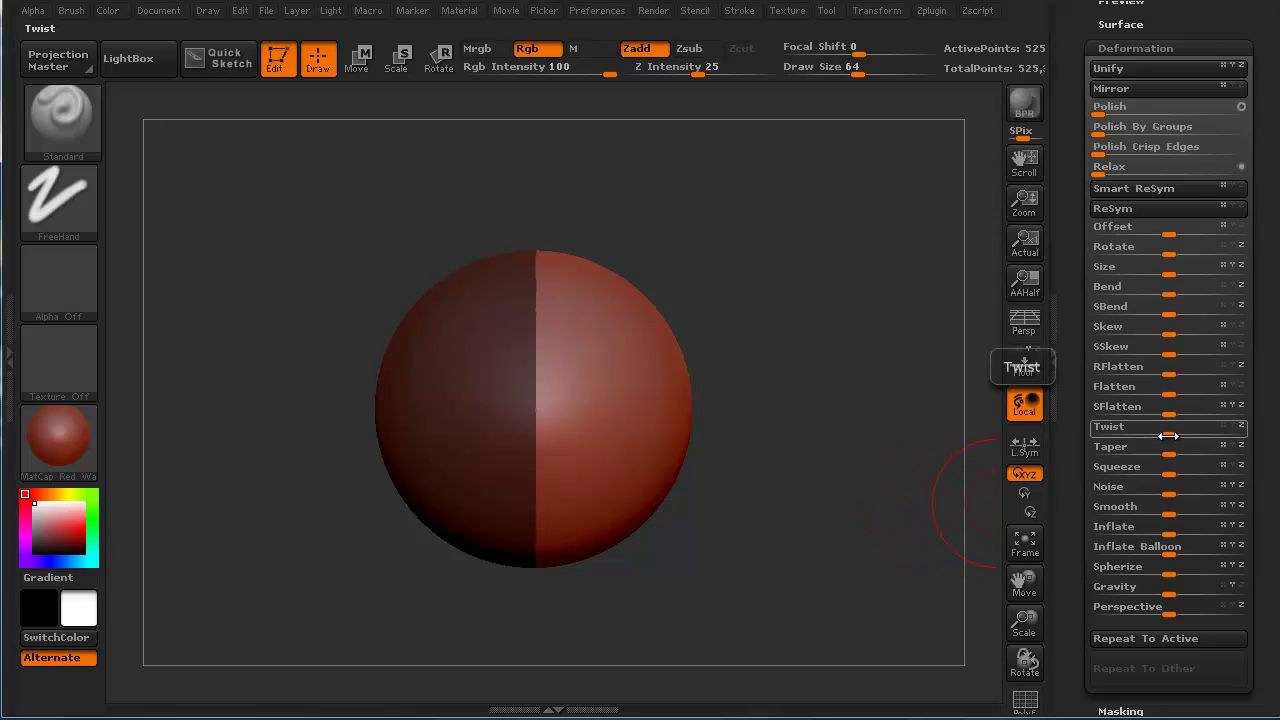
mouse_move(1171, 433)
left_mouse_down()
mouse_move(1202, 432)
mouse_move(1130, 452)
mouse_move(1174, 451)
left_mouse_up()
key("ctrl+z")
Clear the half mask and mask the sphere's left edge and a vertical band right of centre with hard edges.
left_click_drag(280, 621, 287, 616, "ctrl")
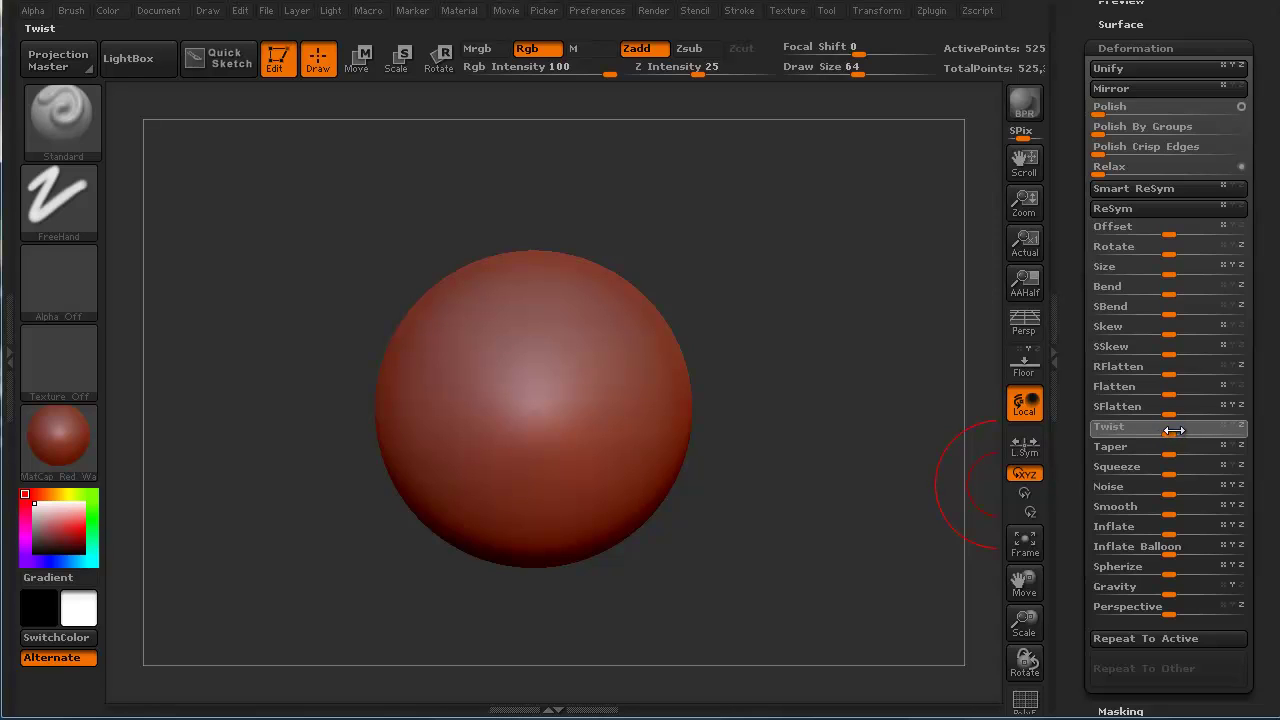
left_click_drag(303, 227, 452, 598, "ctrl")
left_click_drag(557, 213, 620, 600, "ctrl")
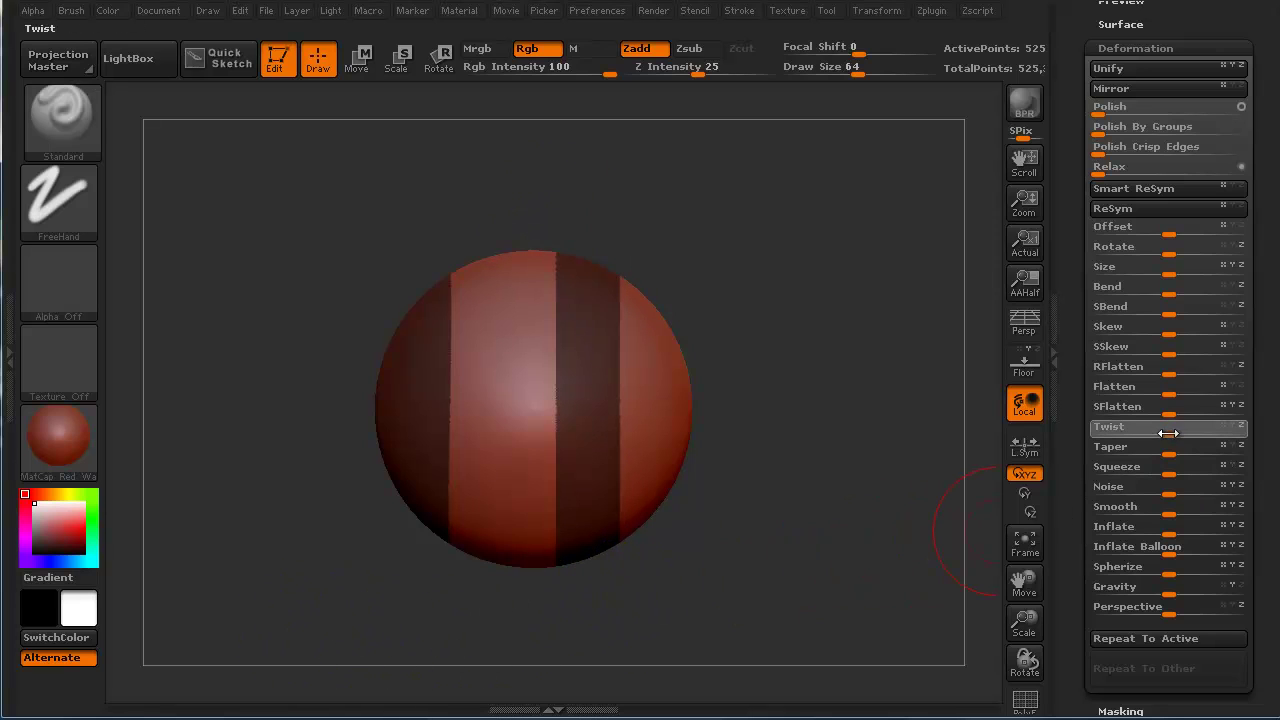
Try a Twist of 30 and a strong positive Inflate on the unmasked bands, undoing both.
left_click_drag(1168, 433, 1197, 432)
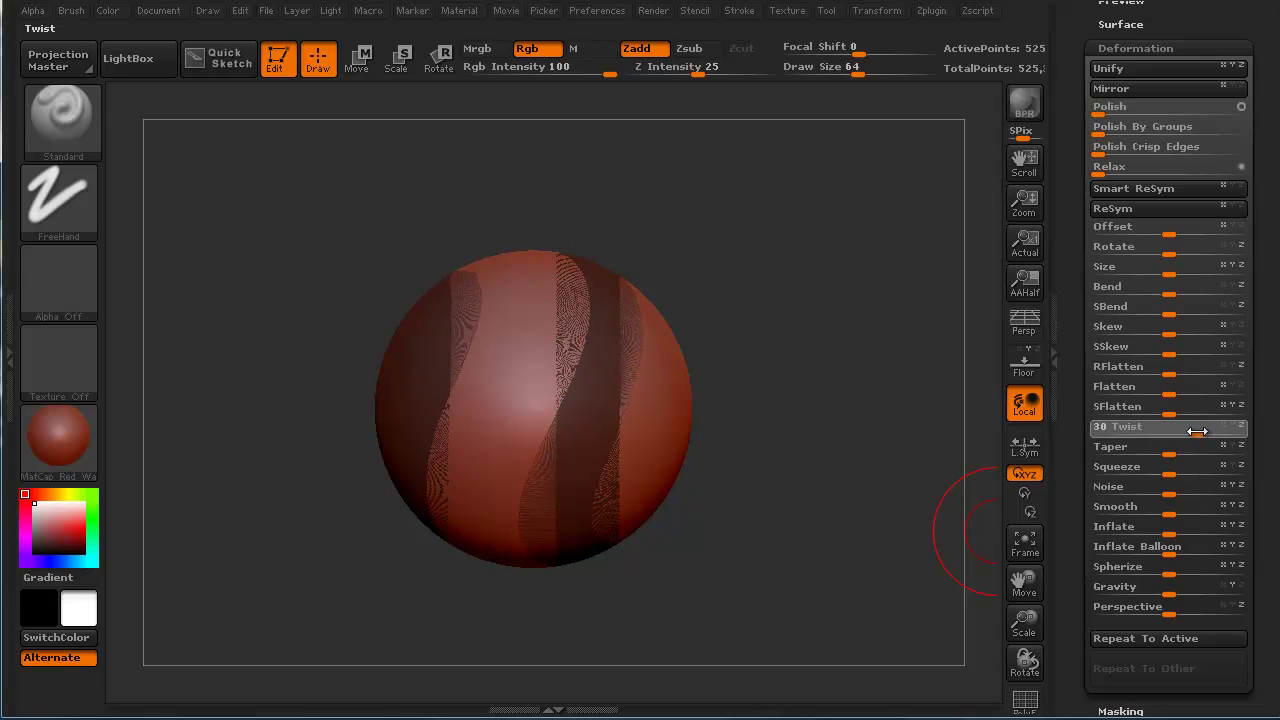
left_click_drag(1168, 532, 1250, 525)
left_click_drag(374, 614, 343, 626)
key("ctrl+z")
key("ctrl+z")
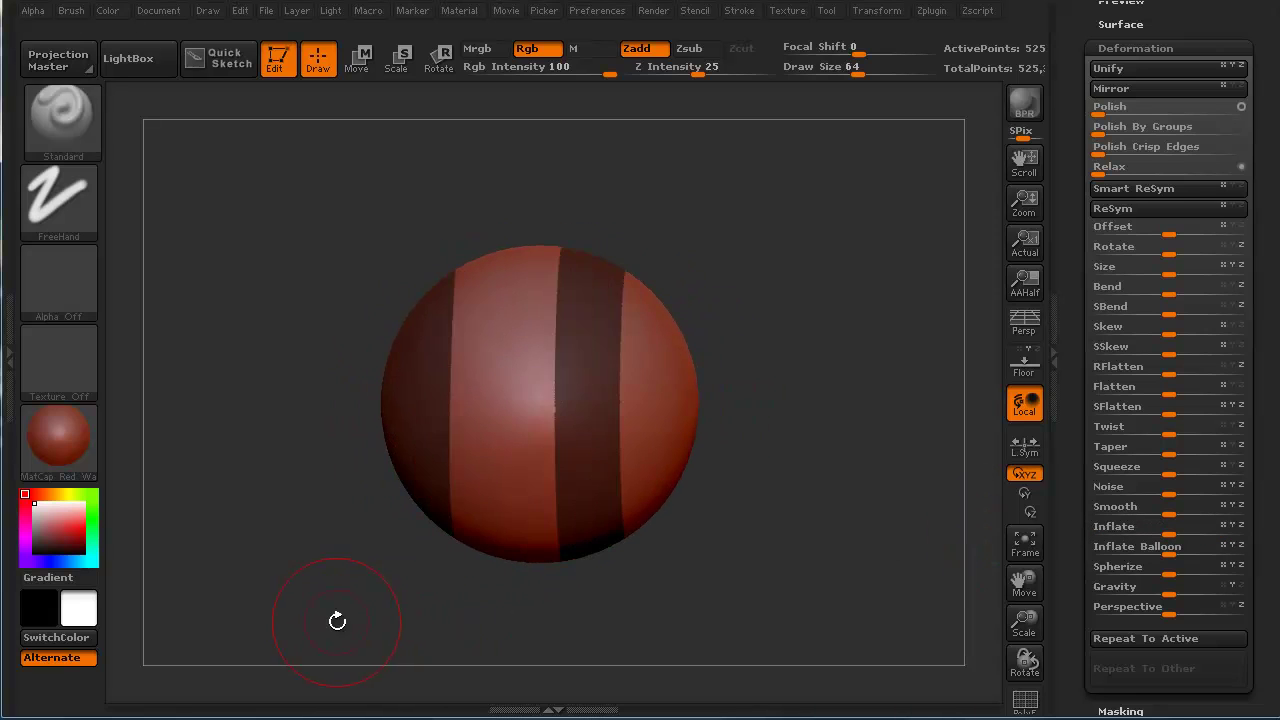
Sculpt a rounded bump on each of the two unmasked bands with the Standard brush from the front view.
key("shift")
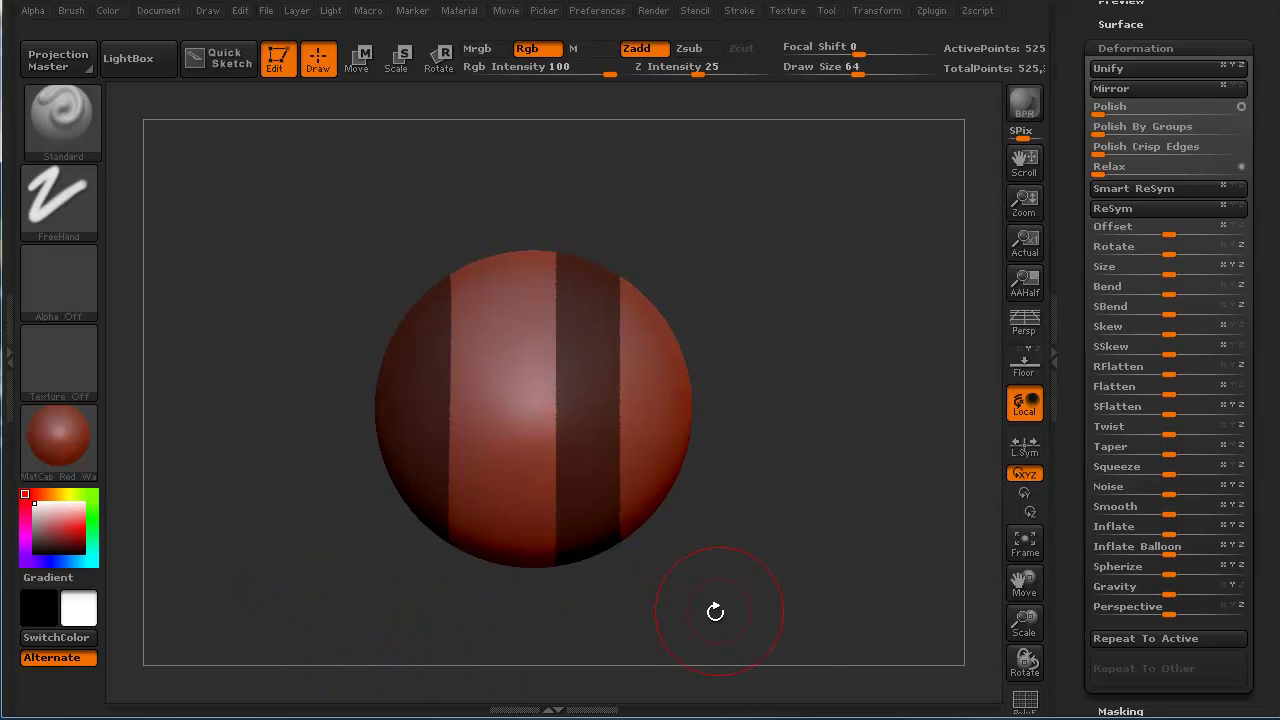
left_click_drag(639, 363, 650, 350)
mouse_move(505, 365)
left_mouse_down()
mouse_move(495, 360)
mouse_move(517, 374)
left_mouse_up()
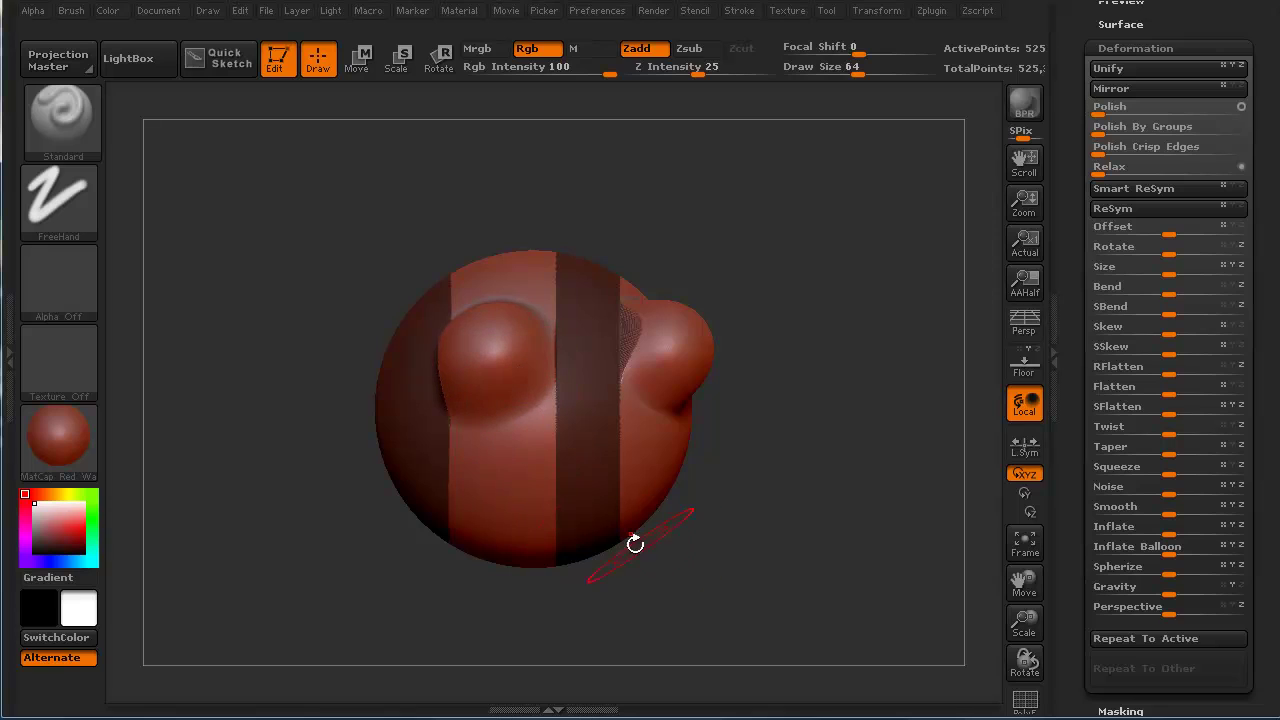
Apply a negative Flatten deformation to the unmasked bands, inspect the flattened right side and clear the mask.
left_click_drag(1164, 394, 1133, 396)
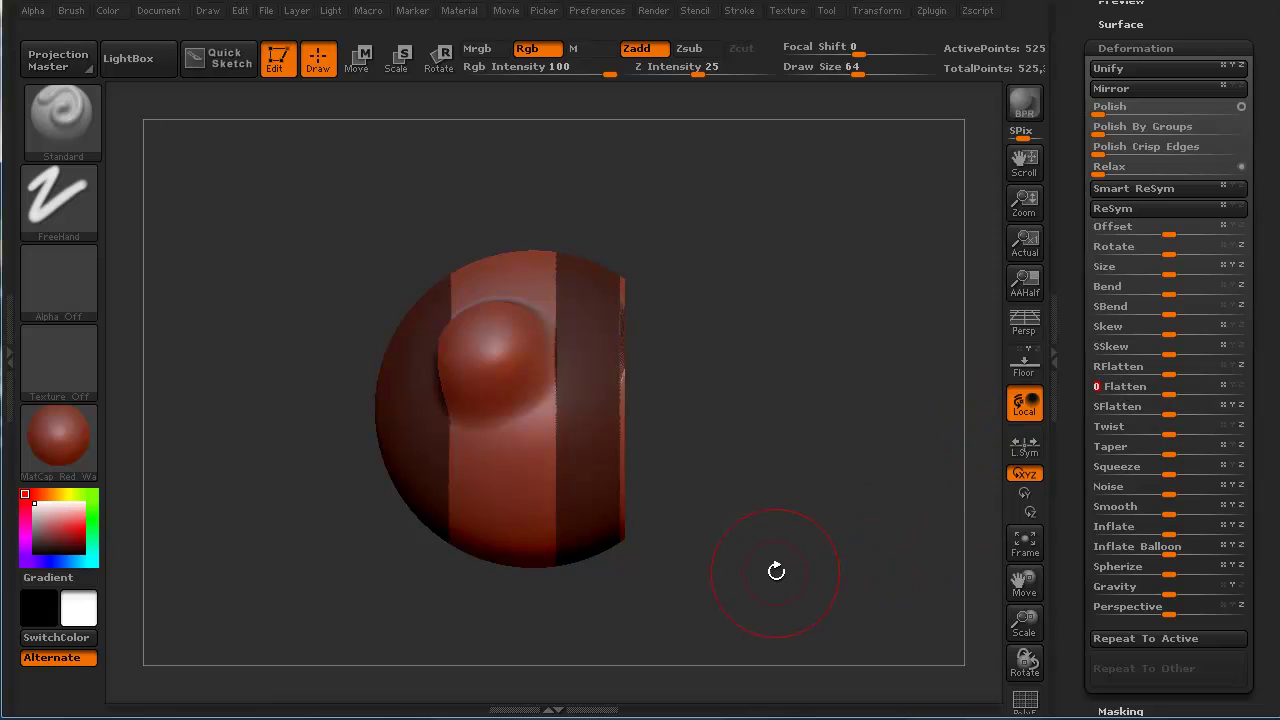
left_click_drag(777, 571, 604, 432)
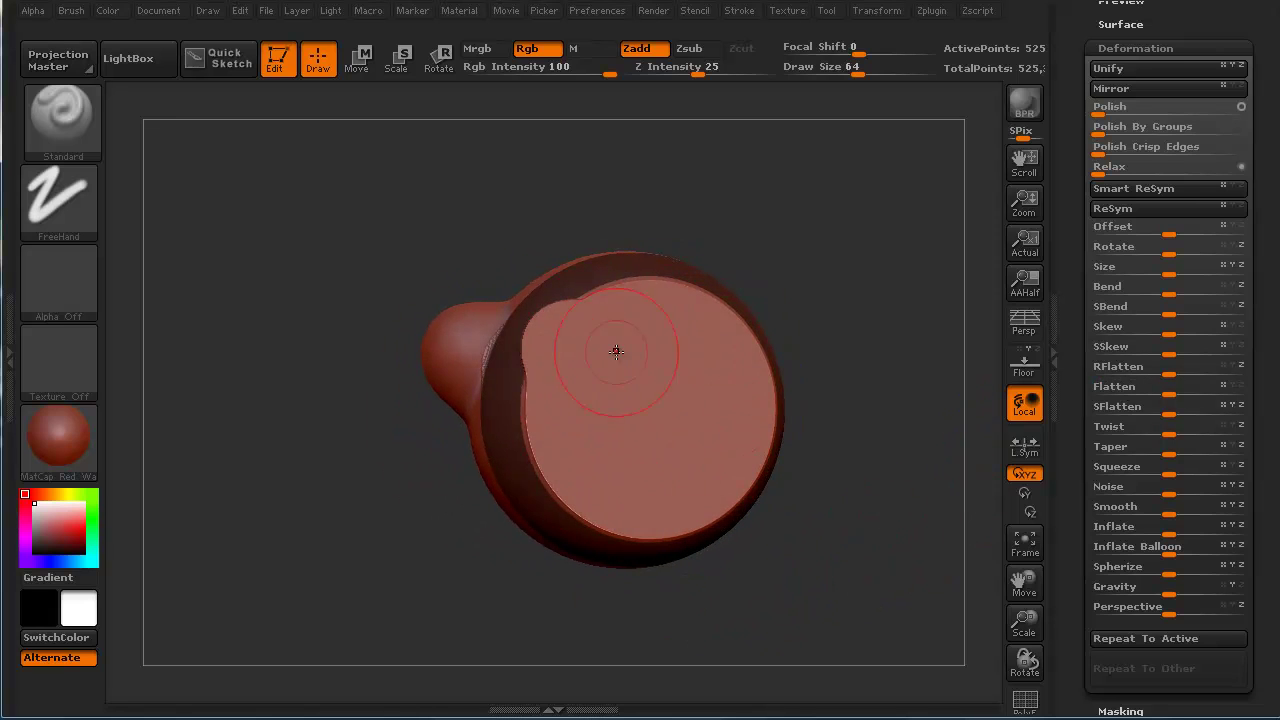
mouse_move(279, 591)
left_mouse_down()
mouse_move(369, 591)
mouse_move(314, 603)
left_mouse_up()
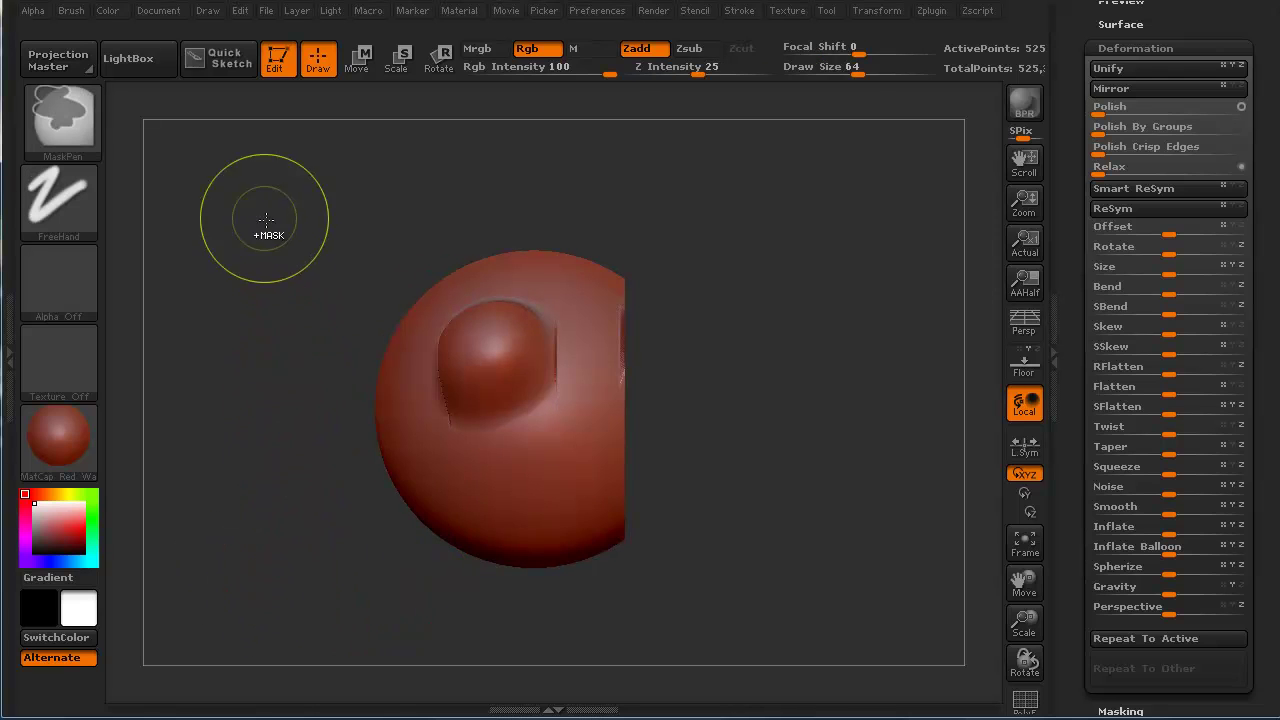
Mask everything except the sphere's left cap, flatten that cap with a positive Flatten deformation and clear the mask.
mouse_move(264, 218)
left_mouse_down("ctrl")
mouse_move(400, 571)
mouse_move(428, 598)
left_mouse_up("ctrl")
left_click(414, 612, "ctrl")
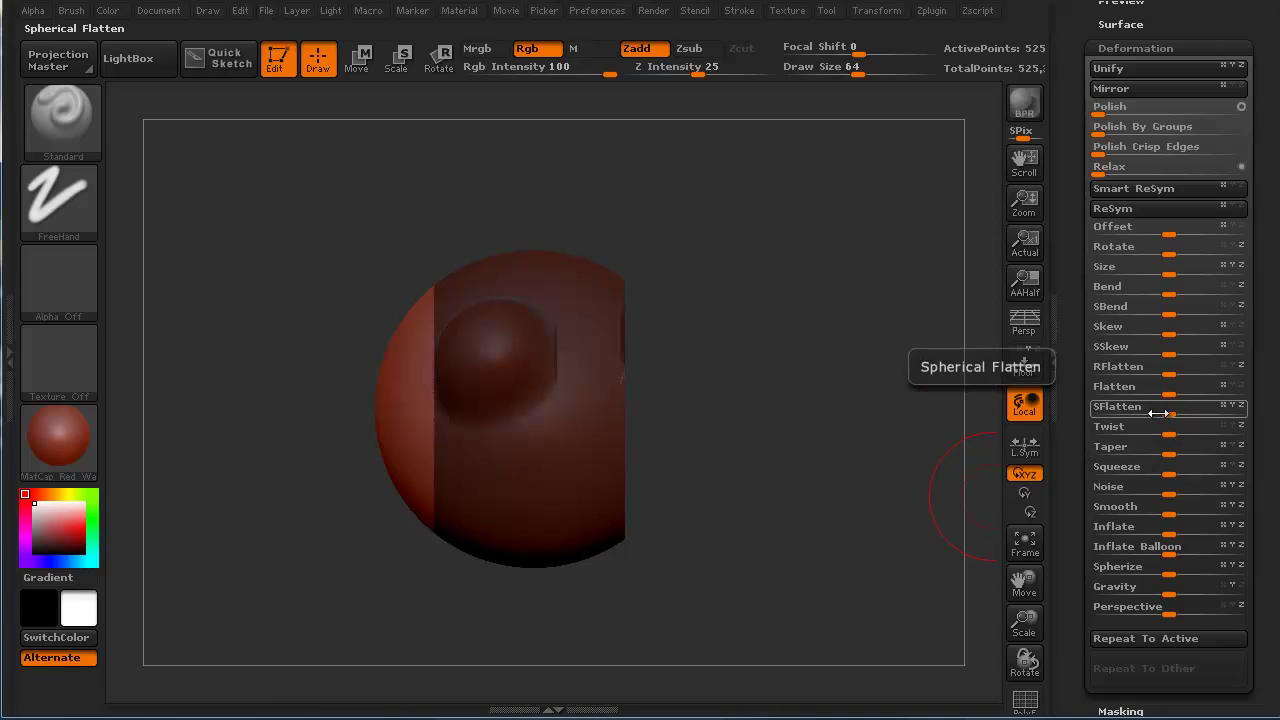
left_click_drag(1169, 387, 1197, 388)
left_click_drag(335, 609, 409, 604)
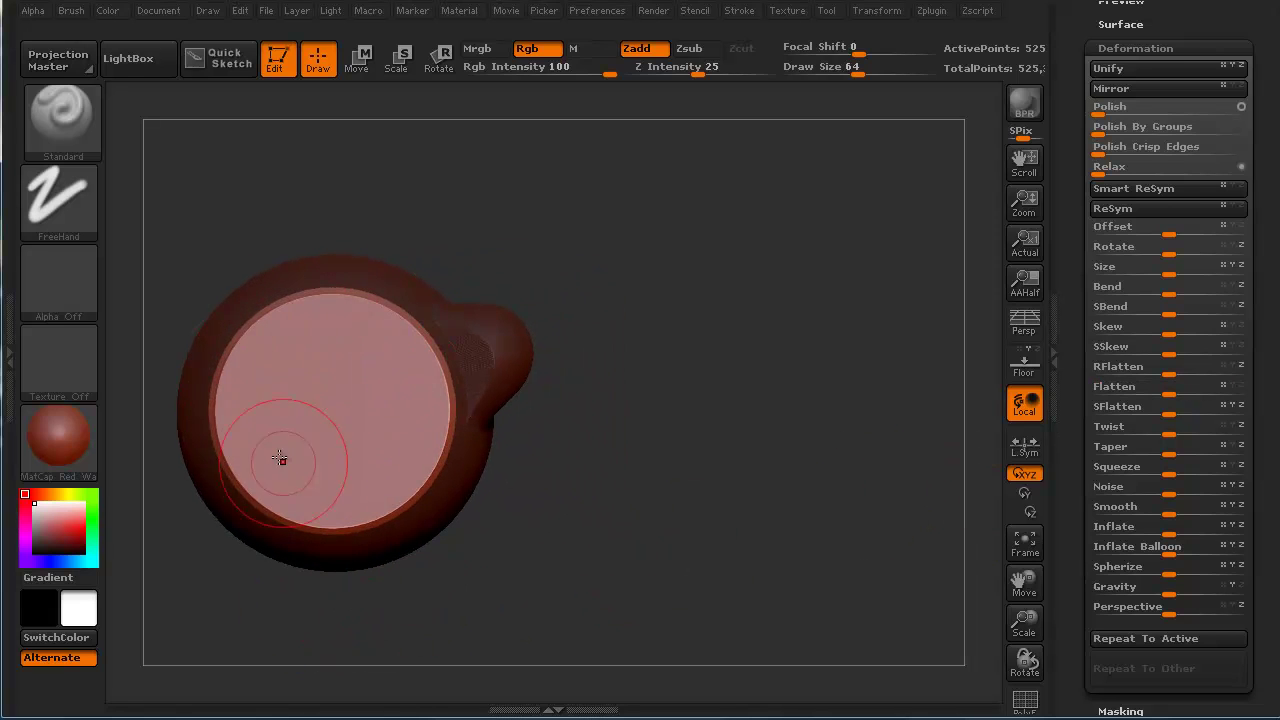
mouse_move(565, 601)
left_mouse_down()
mouse_move(580, 614)
mouse_move(405, 633)
left_mouse_up()
left_click_drag(316, 622, 323, 626, "ctrl")
left_click_drag(276, 578, 274, 589, "shift")
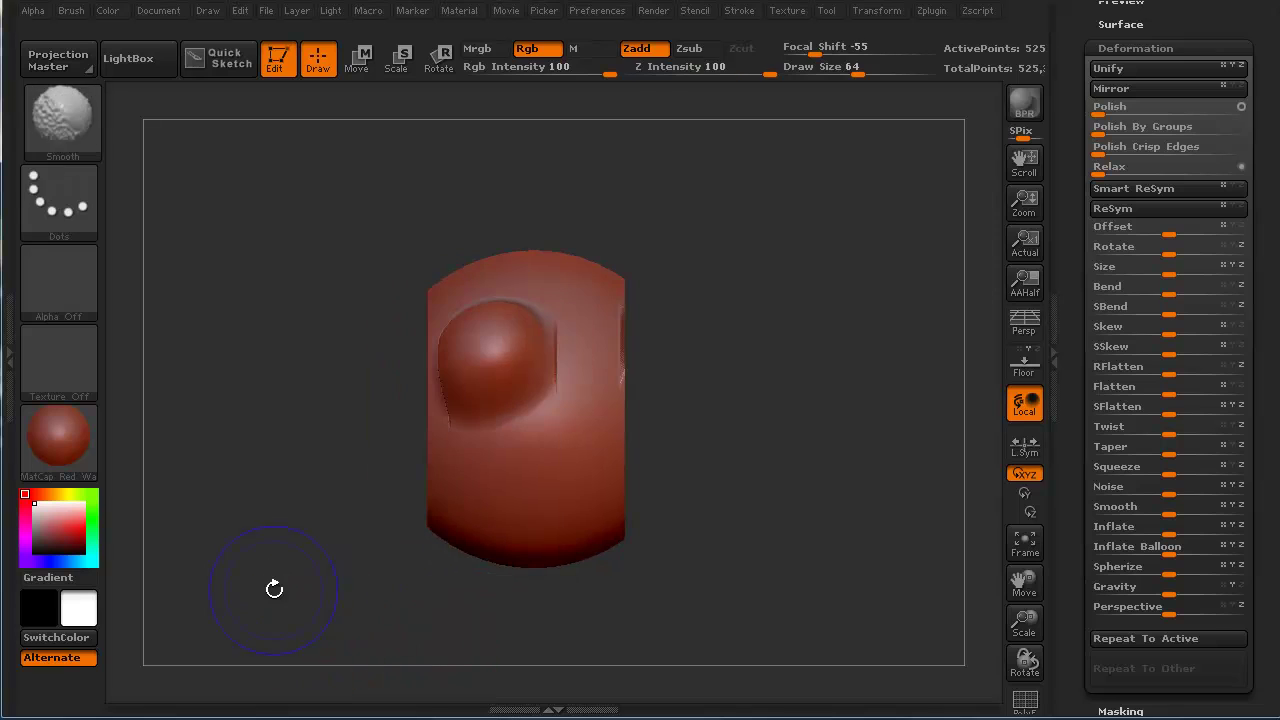
Undo the flattening and the sculpted bumps back to the smooth sphere with two masked bands.
key("ctrl+z")
key("ctrl+z")
key("ctrl+z")
key("ctrl+z")
key("ctrl+z")
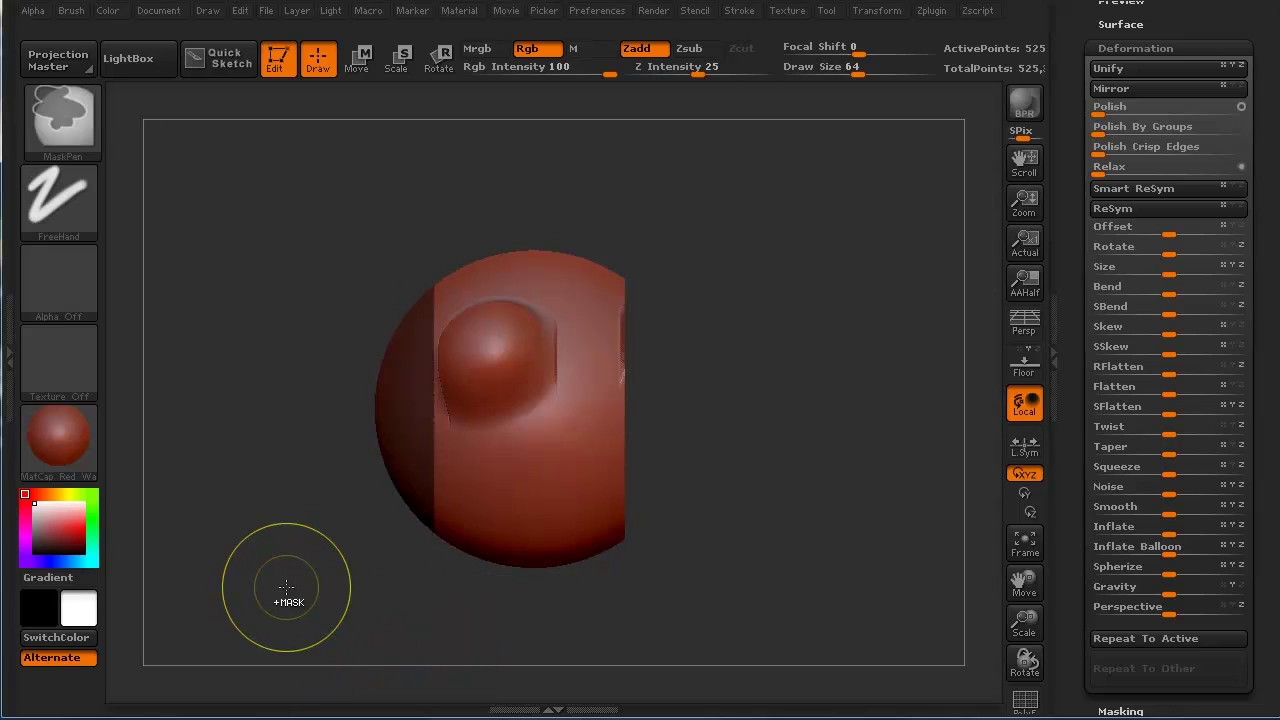
key("ctrl+z")
key("ctrl+z")
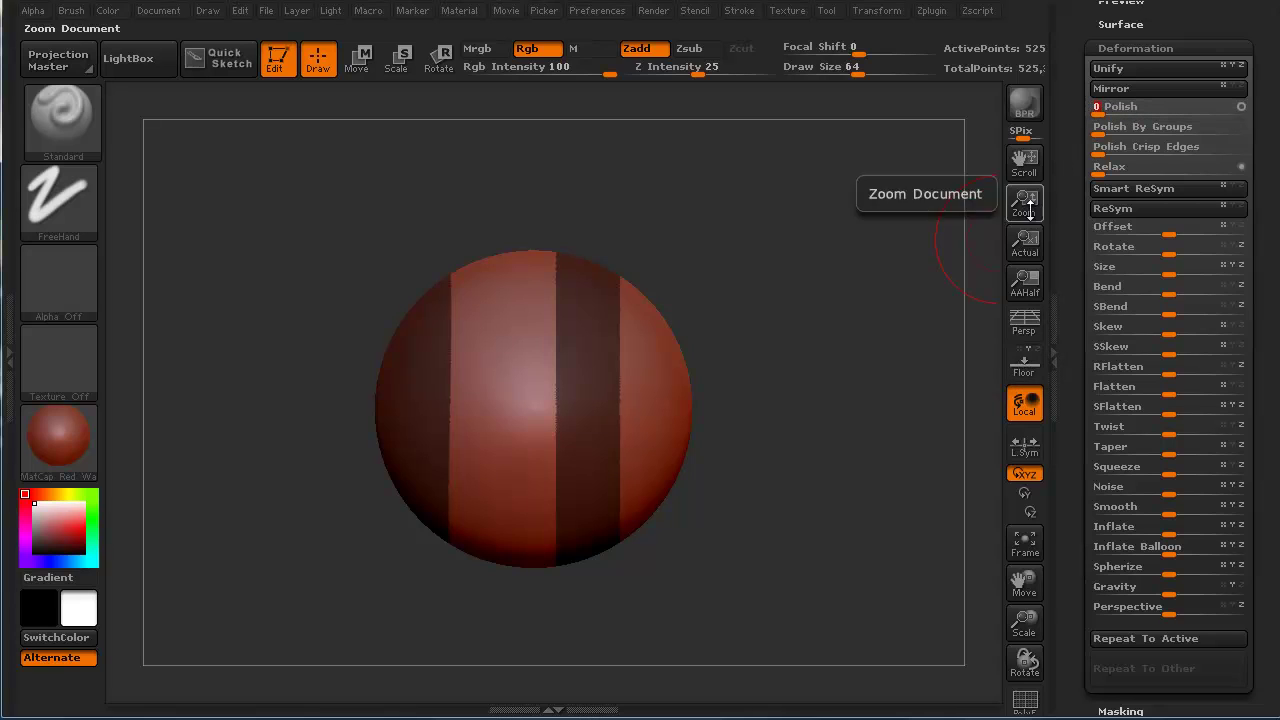
Try positive Bend and Size deformations on the unmasked bands and undo them.
mouse_move(1120, 289)
left_mouse_down()
mouse_move(1207, 289)
mouse_move(1196, 289)
left_mouse_up()
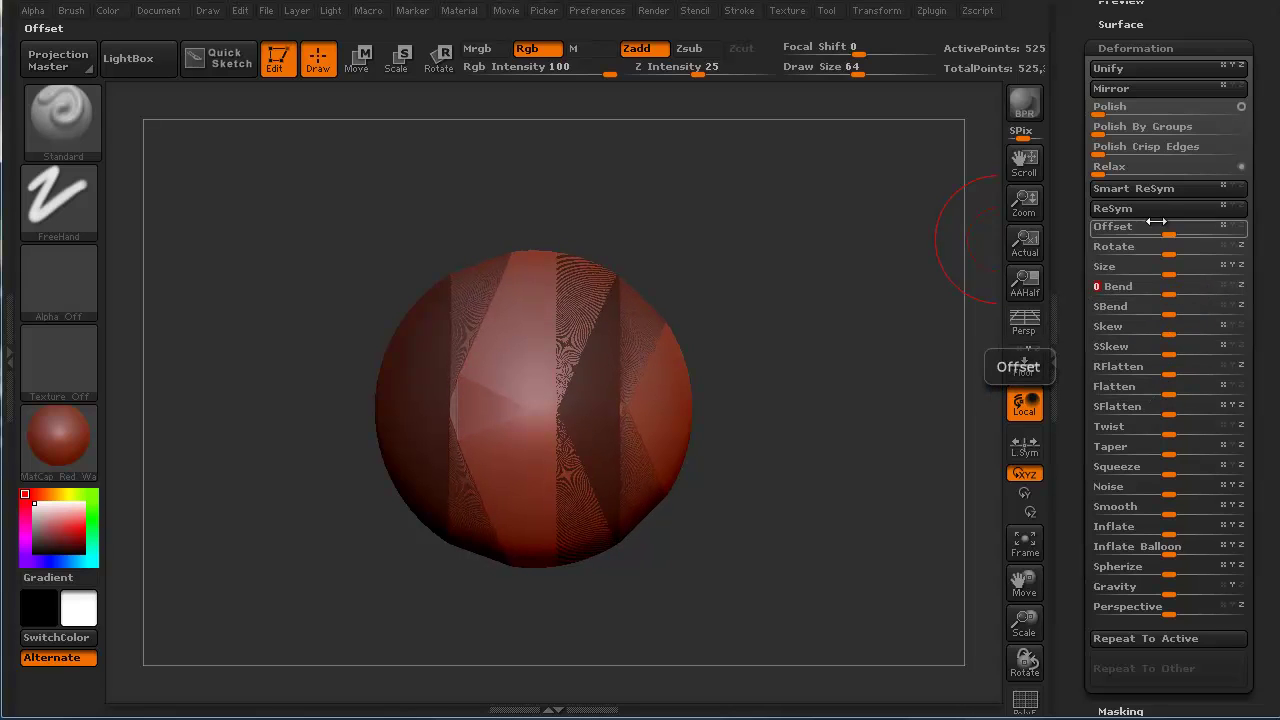
left_click_drag(1162, 271, 1198, 266)
mouse_move(343, 583)
left_mouse_down()
mouse_move(263, 587)
mouse_move(271, 543)
mouse_move(309, 523)
mouse_move(363, 563)
mouse_move(290, 553)
mouse_move(320, 523)
left_mouse_up()
key("ctrl")
key("ctrl+z")
key("ctrl+z")
Apply a positive Noise deformation to the unmasked bands and clear the mask.
mouse_move(303, 541)
left_mouse_down()
mouse_move(321, 545)
mouse_move(334, 587)
mouse_move(344, 580)
left_mouse_up()
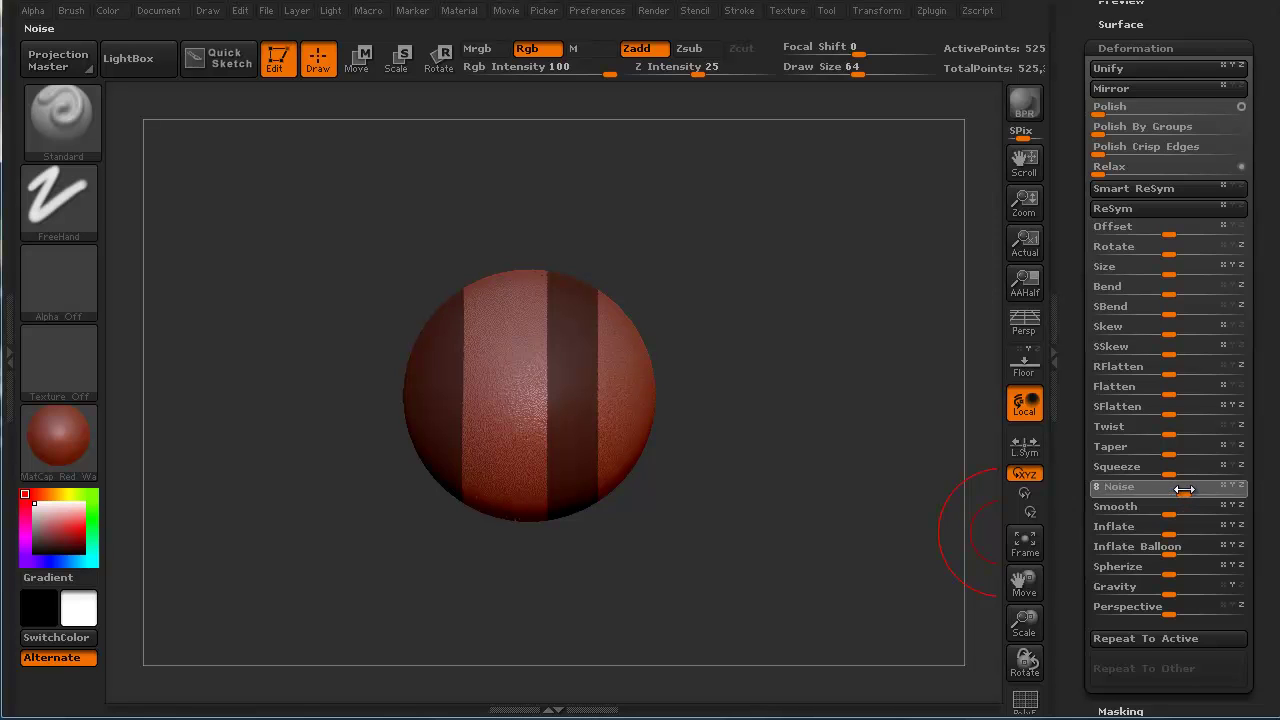
left_click_drag(1183, 489, 1197, 491)
mouse_move(312, 527)
left_mouse_down("alt")
mouse_move(334, 577)
mouse_move(317, 614)
mouse_move(303, 569)
mouse_move(194, 582)
mouse_move(220, 558)
mouse_move(250, 590)
left_mouse_up("alt")
key("ctrl")
mouse_move(251, 592)
left_mouse_down()
mouse_move(276, 589)
mouse_move(243, 548)
mouse_move(314, 591)
mouse_move(318, 613)
left_mouse_up()
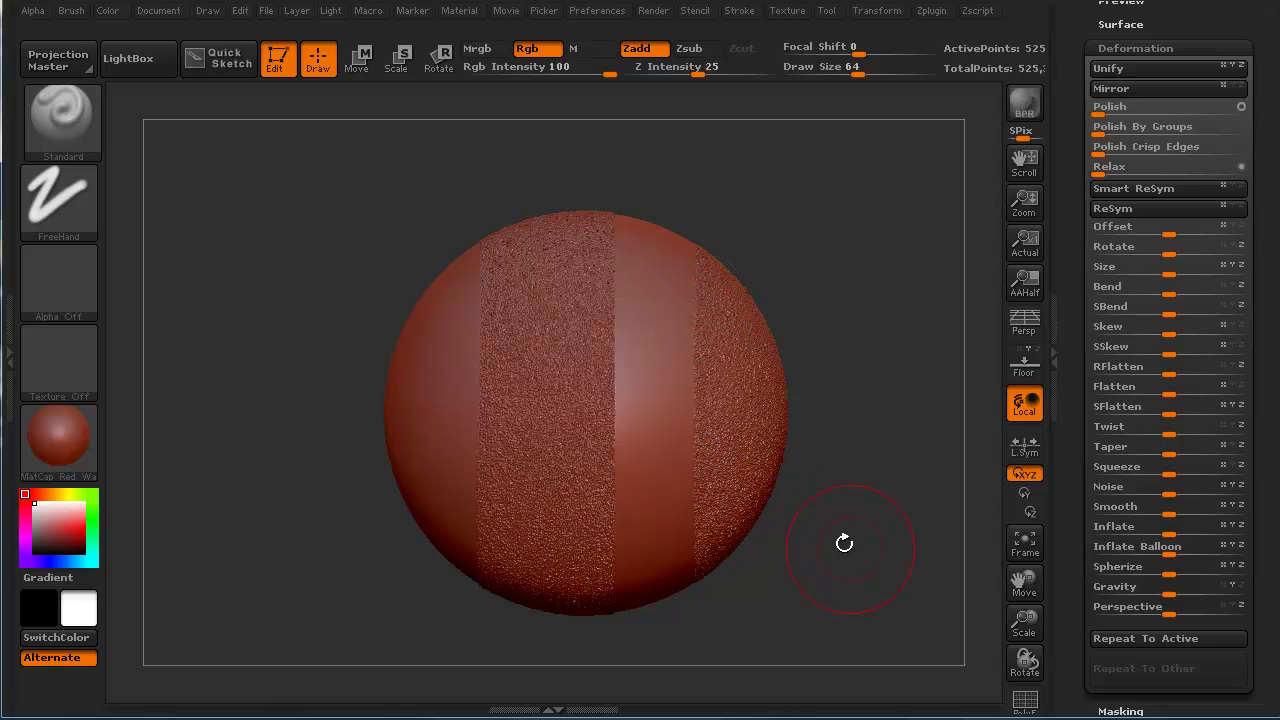
Mask everything except the smooth left edge and the smooth centre-right band, apply Noise to them, and clear the mask.
mouse_move(626, 180)
left_mouse_down("ctrl")
mouse_move(649, 614)
mouse_move(680, 638)
left_mouse_up("ctrl")
left_click_drag(337, 194, 455, 615, "ctrl")
left_click(252, 604, "ctrl")
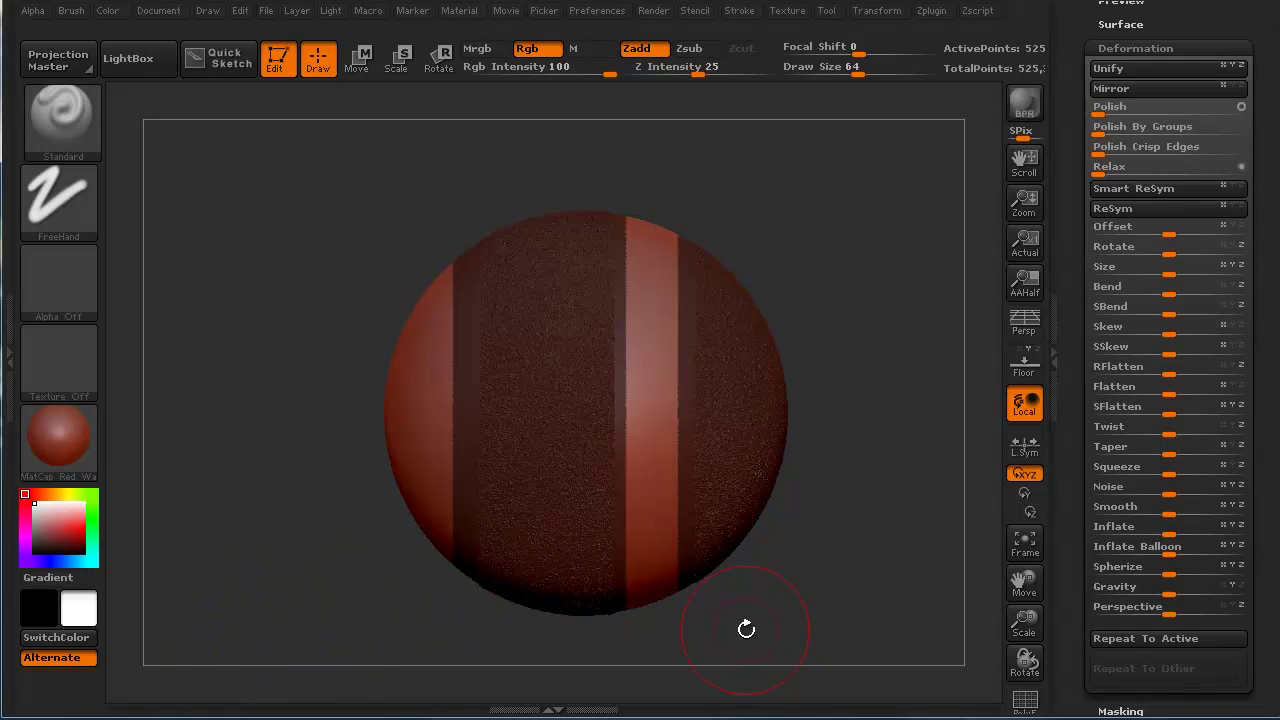
left_click_drag(1155, 495, 1186, 491)
left_click_drag(357, 608, 280, 620, "ctrl")
Smooth the noisy surface across the front of the sphere with the Smooth brush.
mouse_move(540, 400)
left_mouse_down("shift")
mouse_move(560, 390)
mouse_move(545, 360)
mouse_move(555, 383)
mouse_move(602, 370)
left_mouse_up("shift")
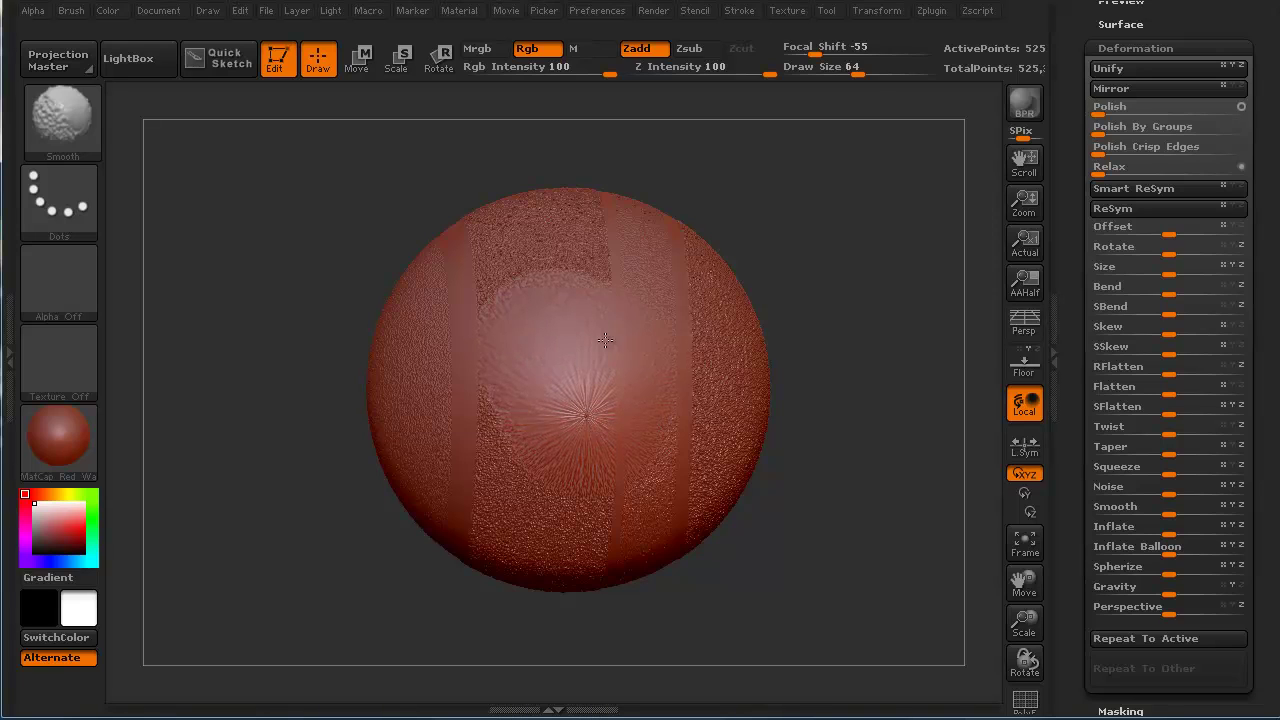
left_click_drag(628, 243, 547, 265, "shift")
left_click_drag(666, 245, 719, 424, "shift")
mouse_move(694, 516)
left_mouse_down("shift")
mouse_move(505, 495)
mouse_move(717, 486)
left_mouse_up("shift")
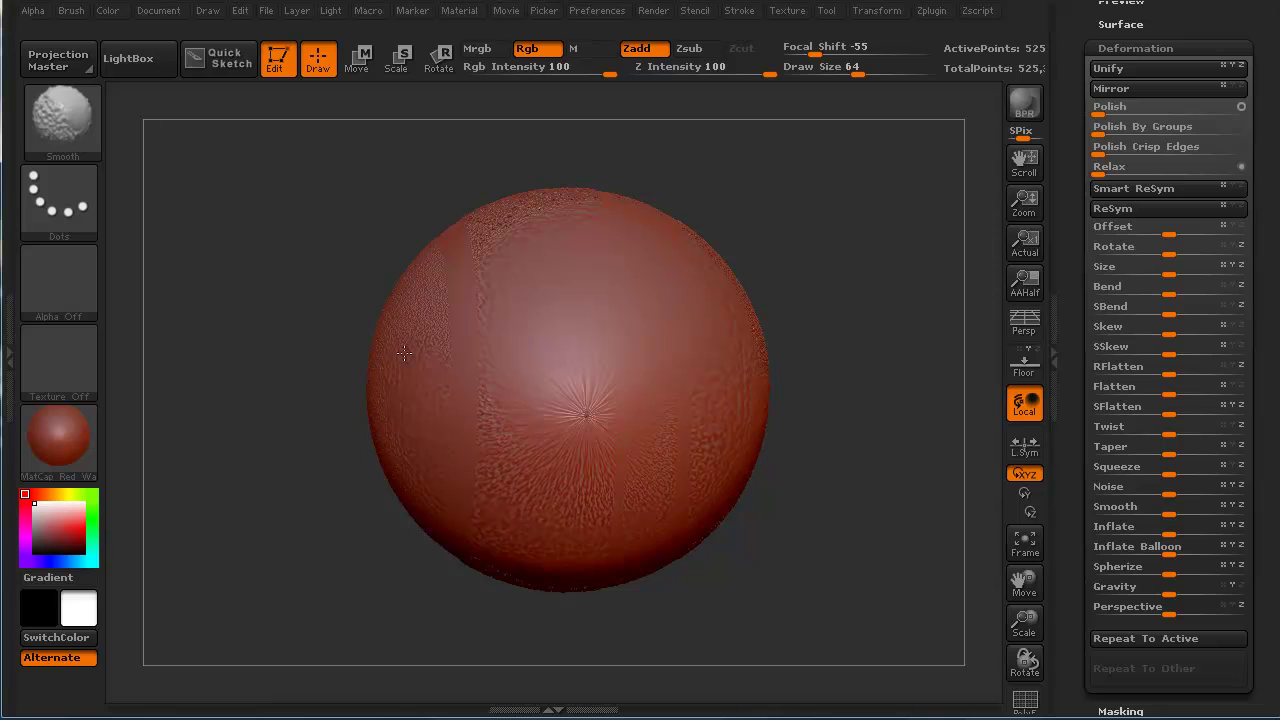
mouse_move(367, 475)
left_mouse_down()
mouse_move(277, 557)
mouse_move(294, 564)
left_mouse_up()
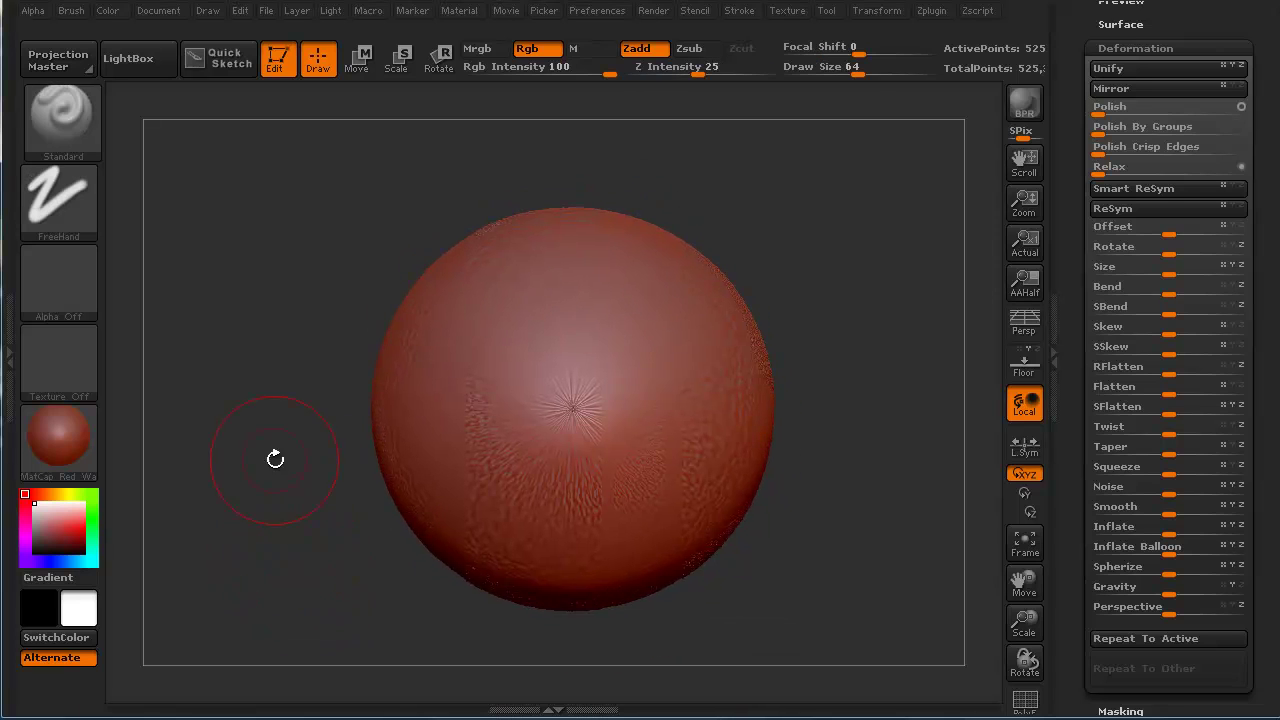
Mask everything except the sphere's left cap, try a strong negative Gravity deformation on it and undo it.
mouse_move(296, 193)
left_mouse_down("ctrl")
mouse_move(374, 420)
mouse_move(464, 614)
left_mouse_up("ctrl")
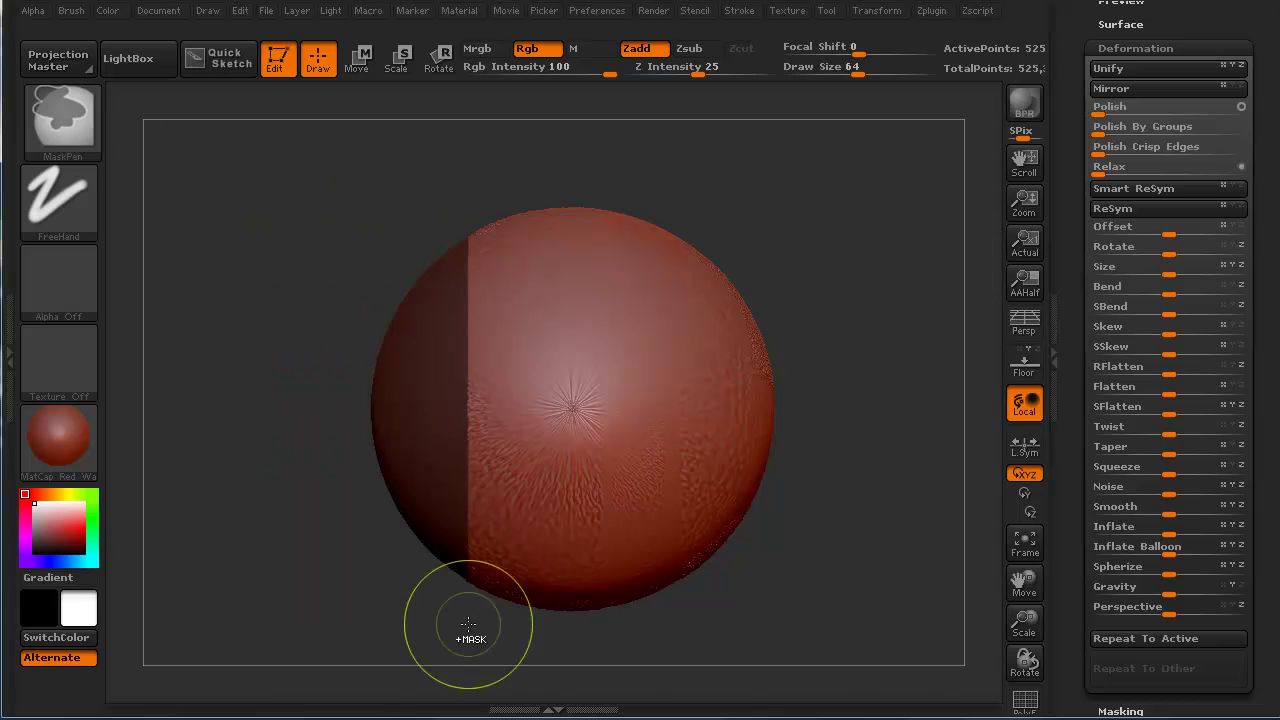
left_click(837, 609, "ctrl")
left_click_drag(1166, 593, 1101, 587)
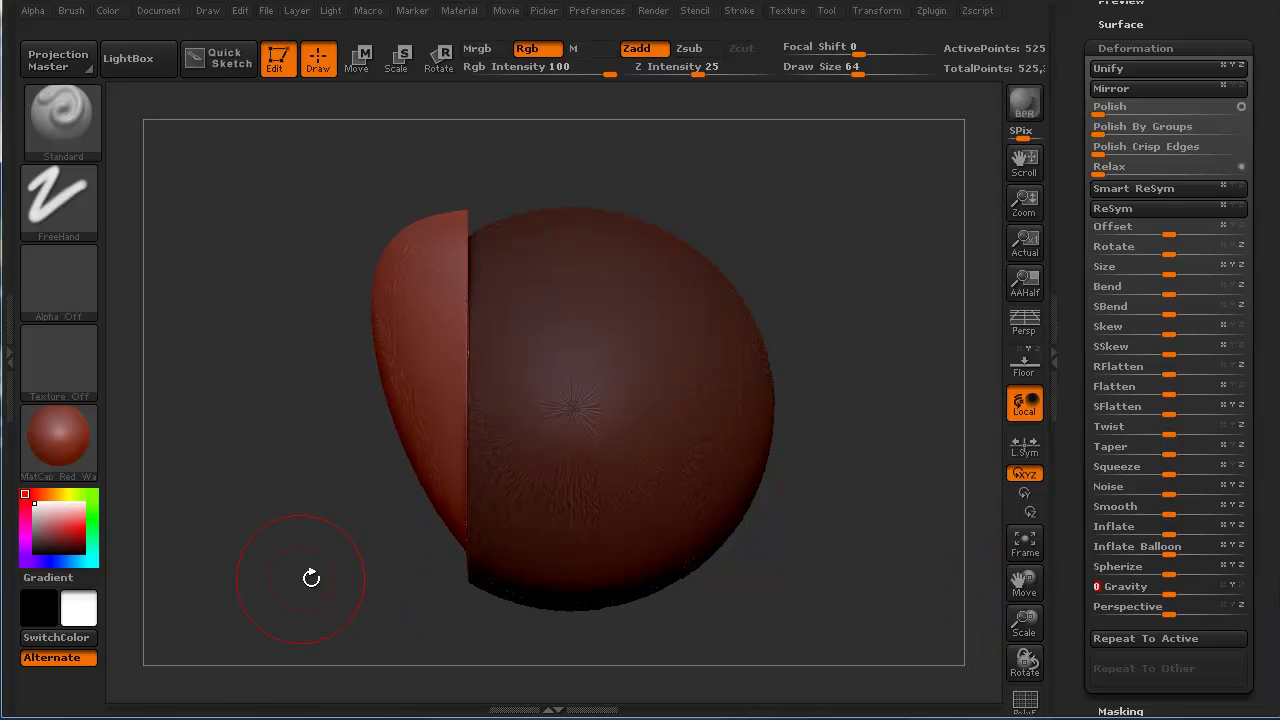
left_click_drag(286, 571, 634, 609)
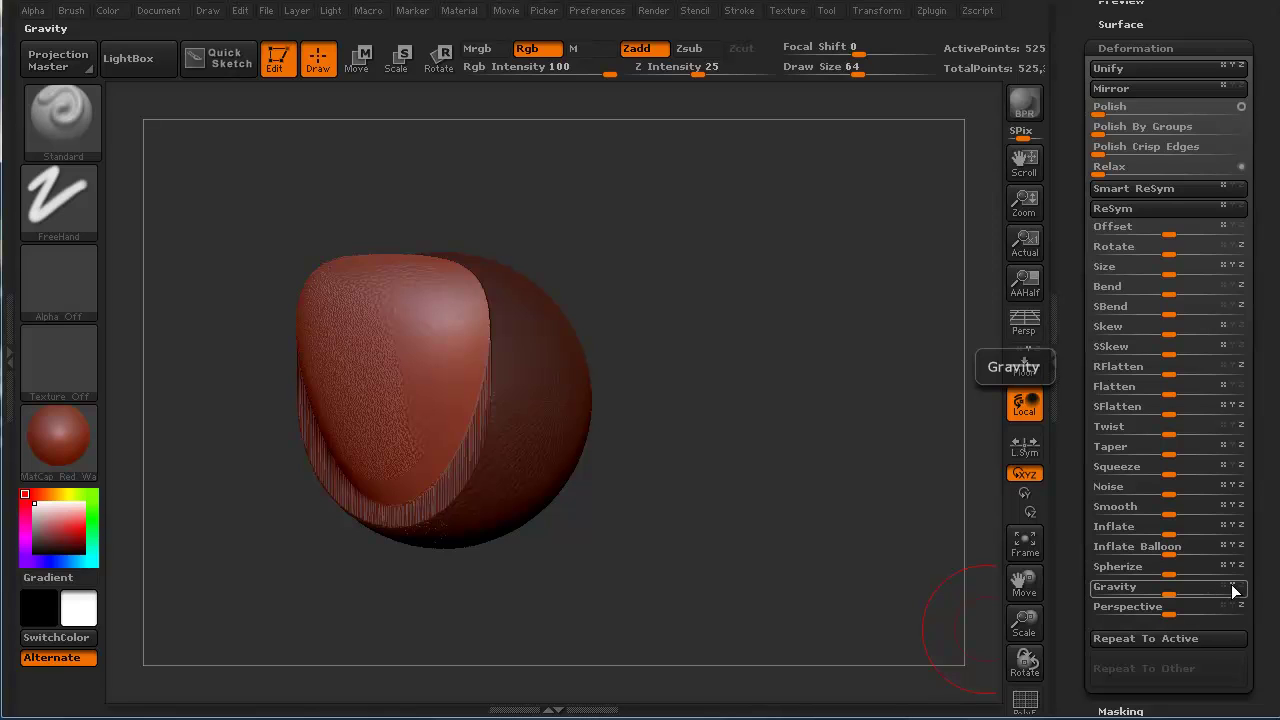
key("ctrl+z")
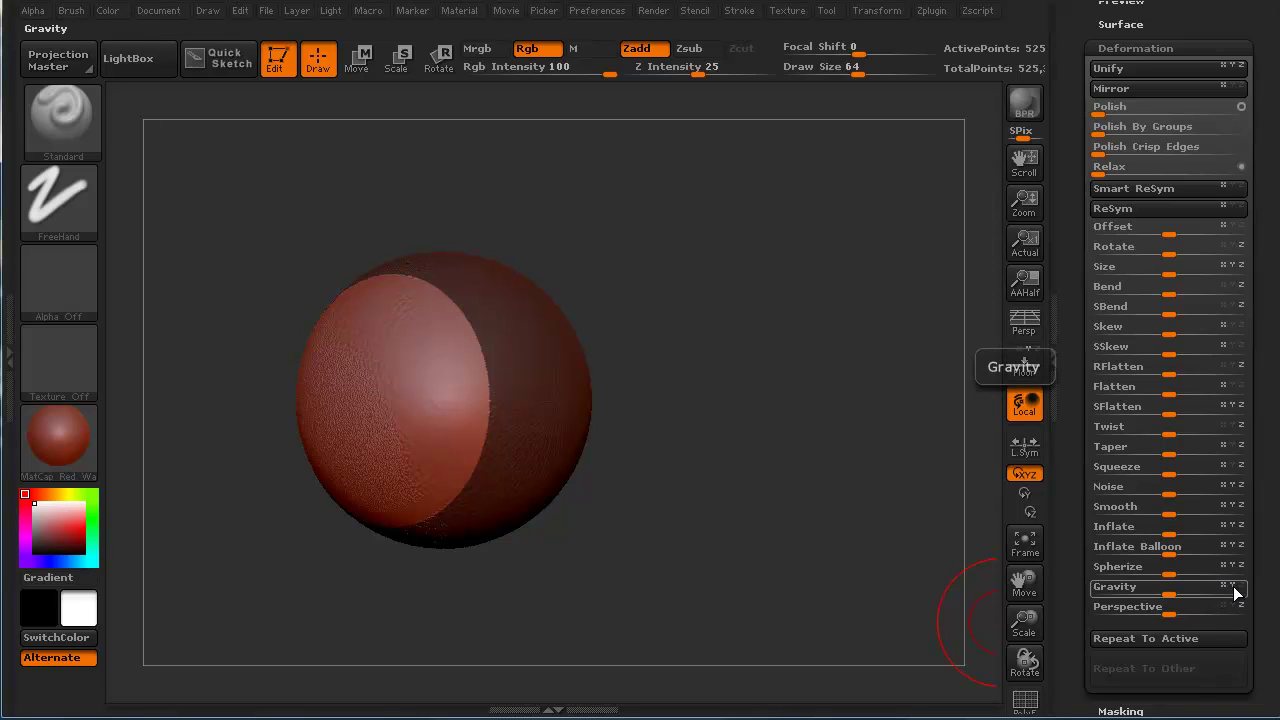
Try a strong positive Gravity deformation along the X axis on the unmasked left cap, then undo it.
left_click_drag(1163, 595, 1248, 597)
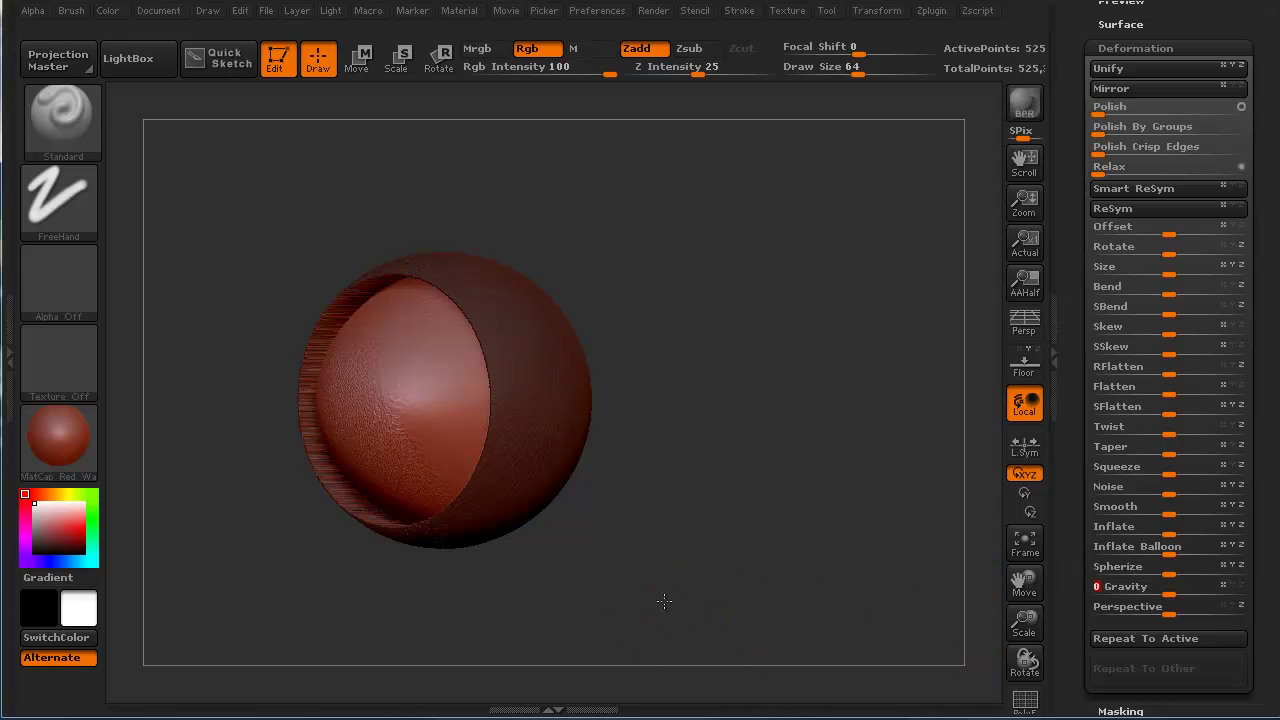
mouse_move(649, 603)
left_mouse_down()
mouse_move(609, 603)
mouse_move(640, 601)
left_mouse_up()
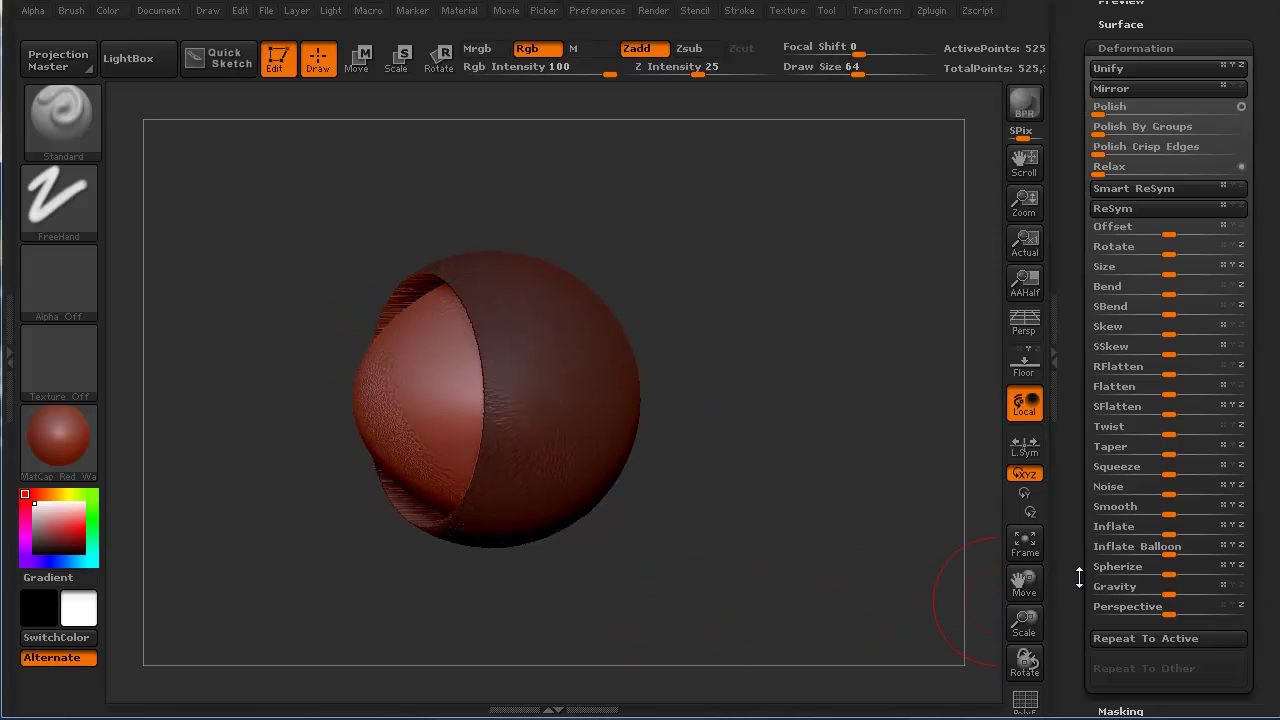
key("ctrl+z")
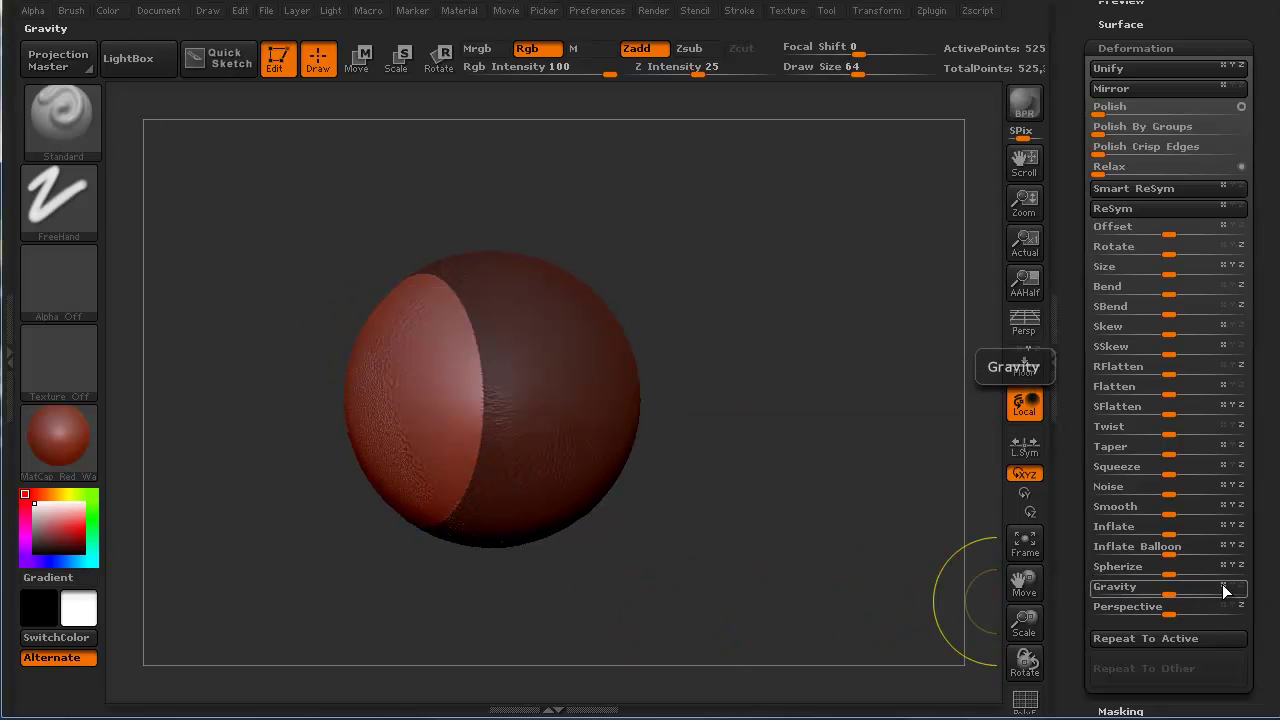
Try strong positive Gravity on the left cap with other axis settings, then restore the sphere and clear its mask.
left_click_drag(1169, 593, 1267, 585)
left_click_drag(785, 572, 952, 597)
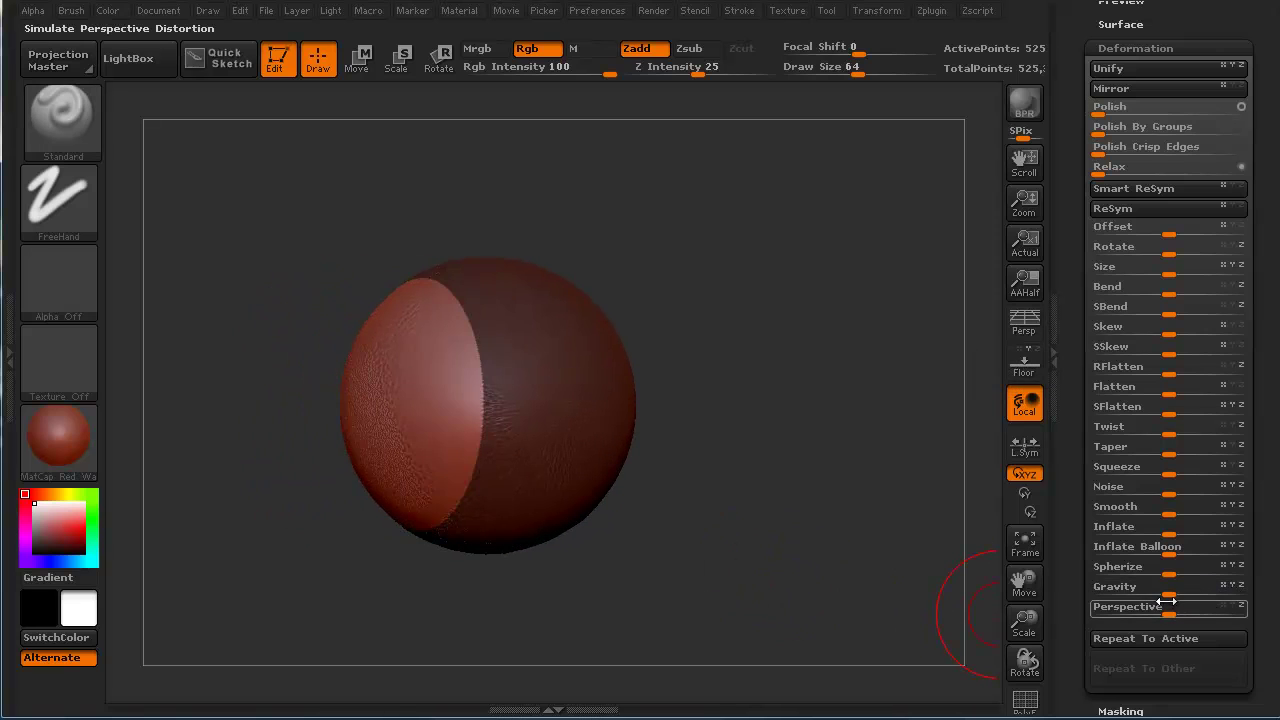
left_click_drag(1160, 591, 1268, 574)
mouse_move(738, 614)
left_mouse_down()
mouse_move(783, 587)
mouse_move(795, 623)
mouse_move(808, 616)
mouse_move(719, 618)
mouse_move(800, 612)
left_mouse_up()
left_click(776, 605, "ctrl")
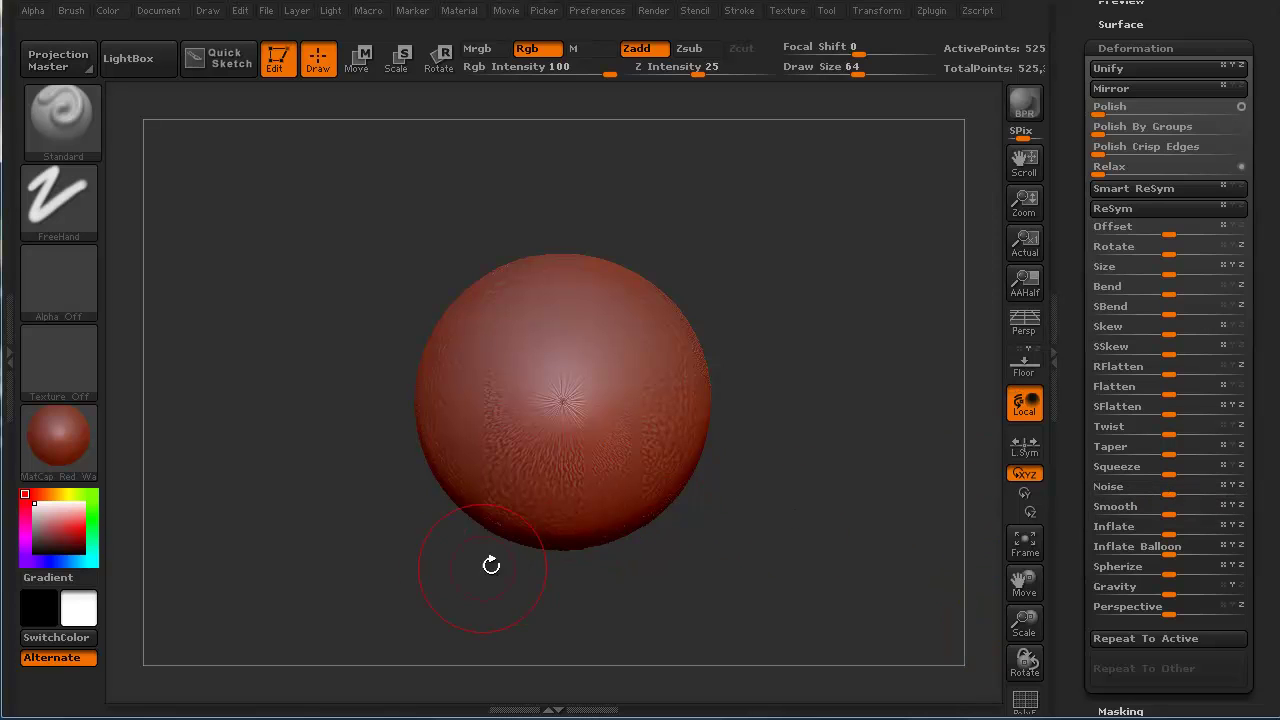
Smooth the remaining noise on the sphere's front and mask everything except a vertical band right of centre.
key("shift")
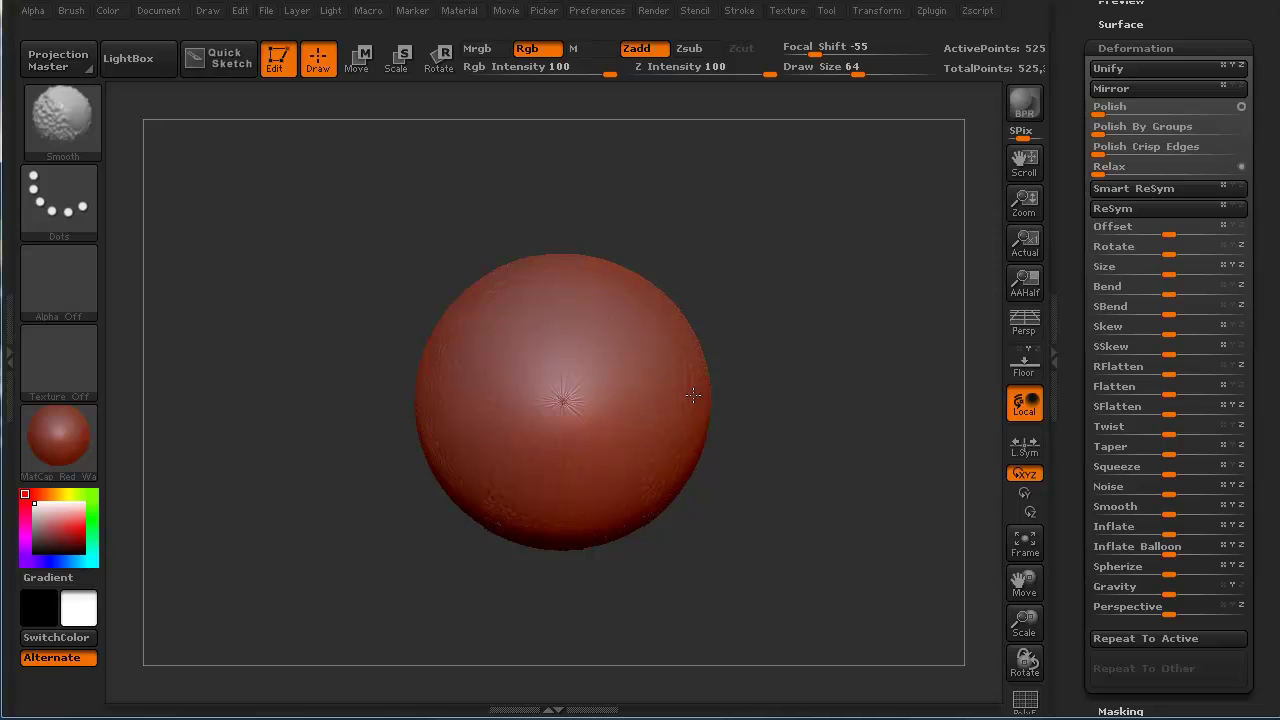
mouse_move(610, 218)
left_mouse_down("ctrl")
mouse_move(663, 549)
mouse_move(678, 562)
left_mouse_up("ctrl")
left_click(794, 580, "ctrl")
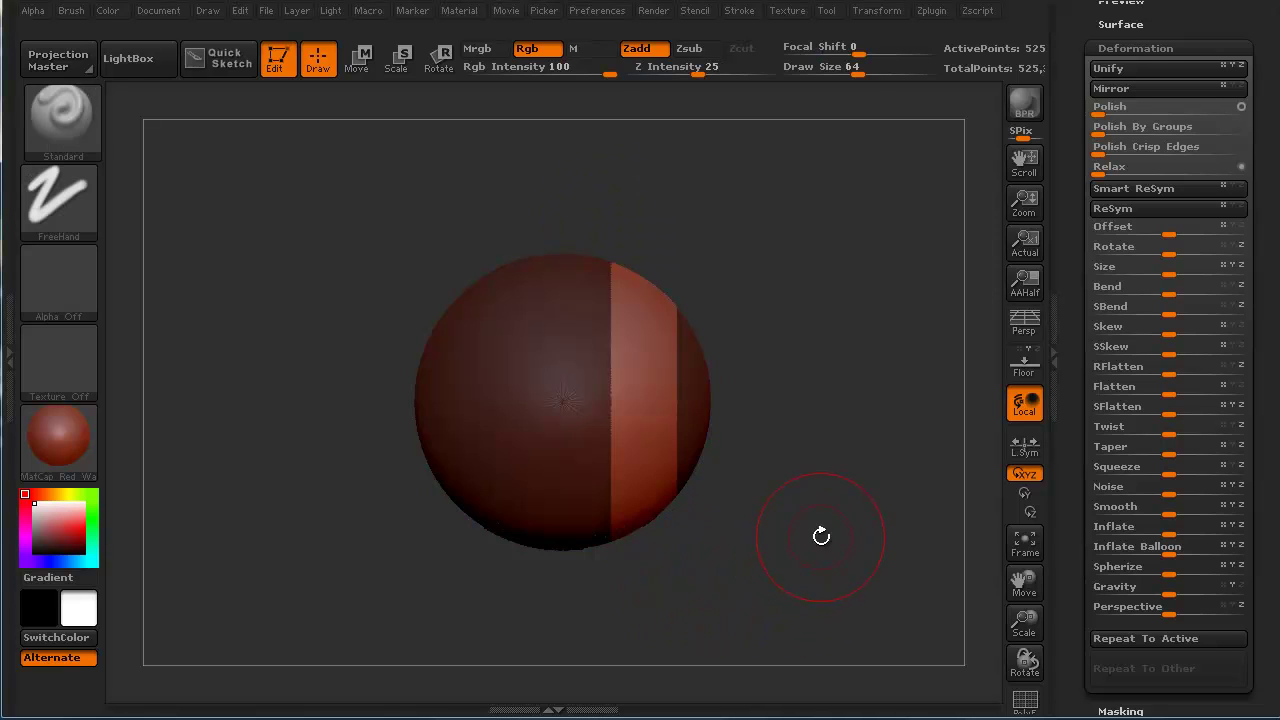
Try a light Noise deformation on the unmasked vertical band of the sphere, then undo it.
key("f")
left_click_drag(855, 632, 942, 609)
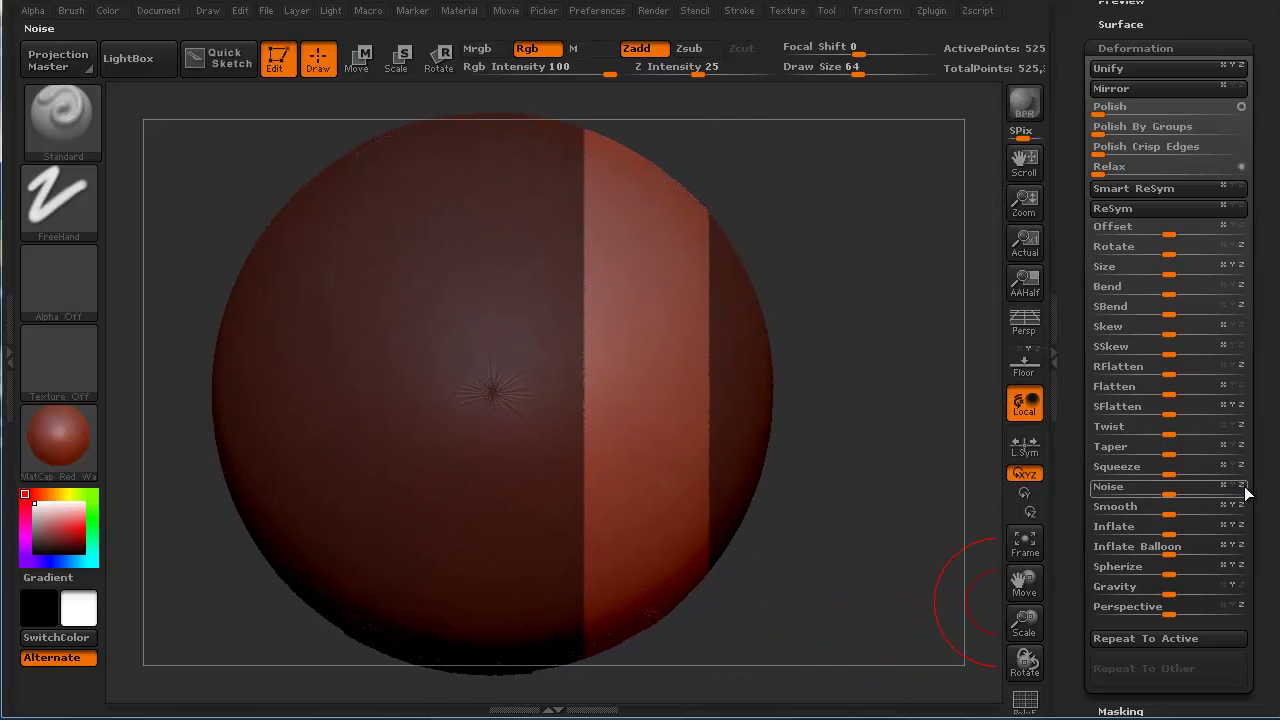
left_click_drag(1176, 494, 1197, 491)
left_click_drag(843, 579, 770, 592)
mouse_move(225, 365)
left_mouse_down()
mouse_move(271, 357)
mouse_move(241, 404)
mouse_move(214, 349)
left_mouse_up()
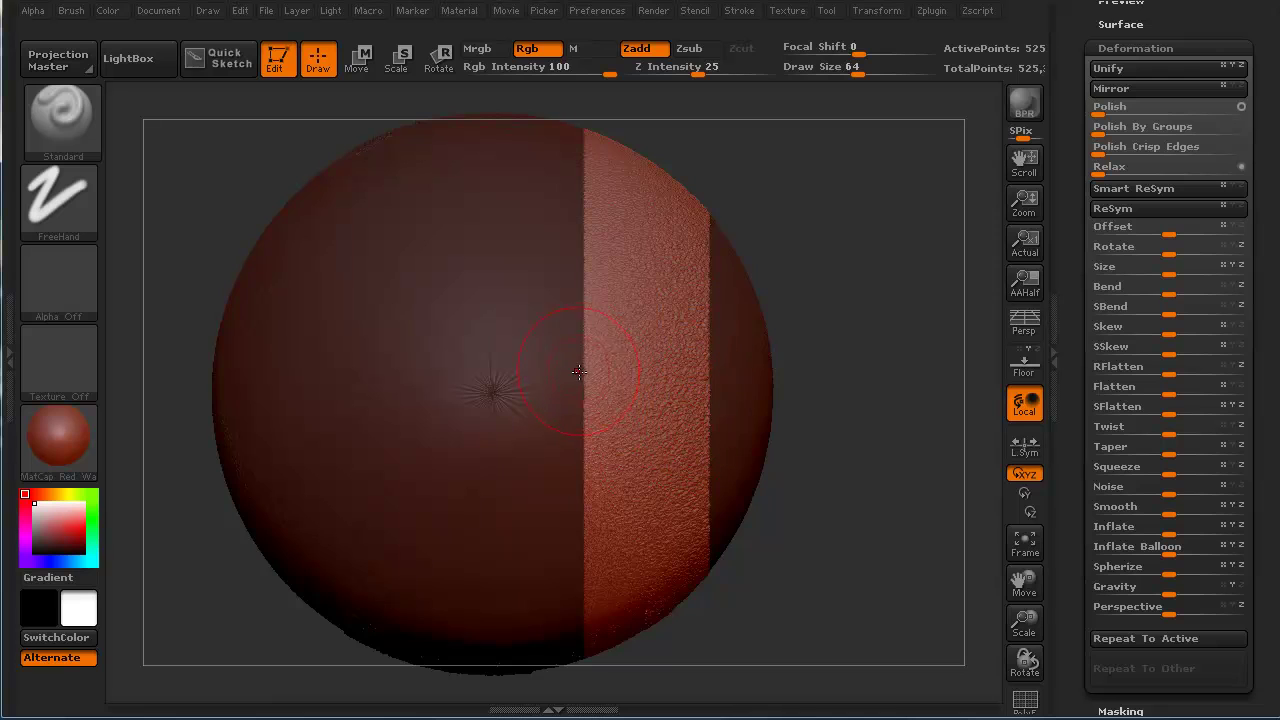
mouse_move(914, 529)
left_mouse_down()
mouse_move(849, 535)
mouse_move(897, 567)
left_mouse_up()
key("ctrl")
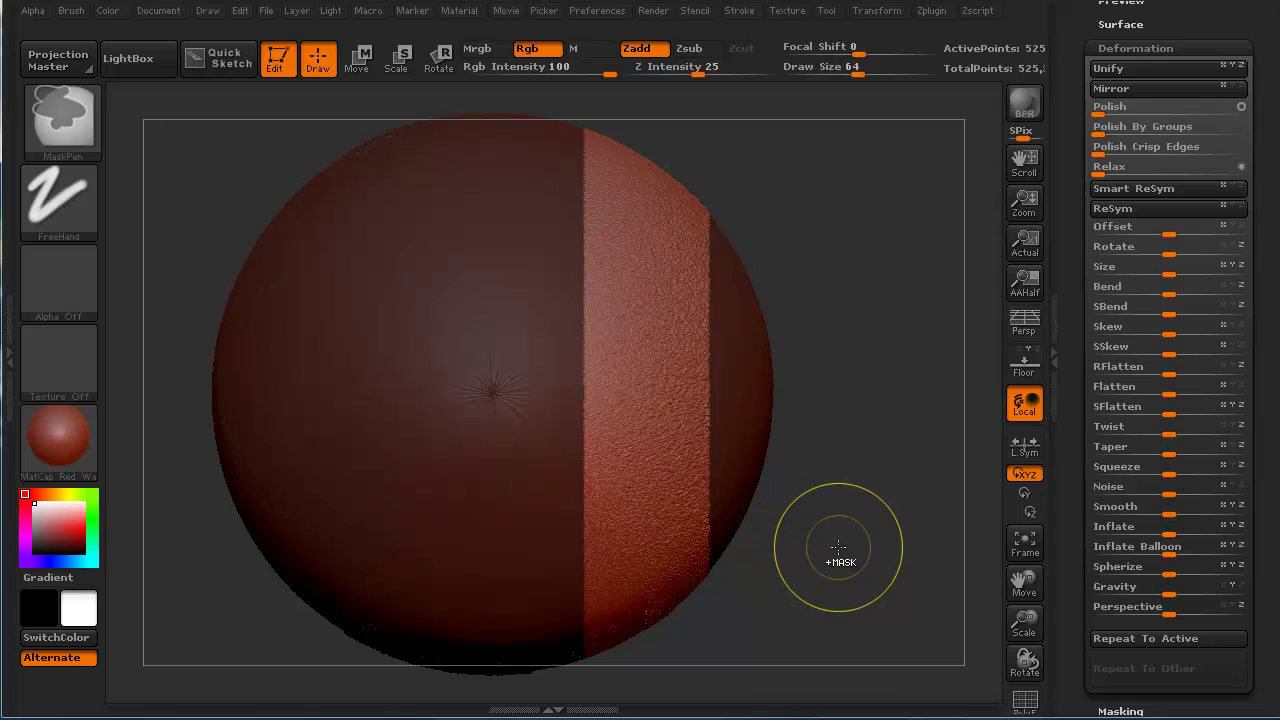
key("ctrl+z")
Try a Size deformation of about -25 on the unmasked band, then undo it.
left_click_drag(820, 565, 814, 500, "alt")
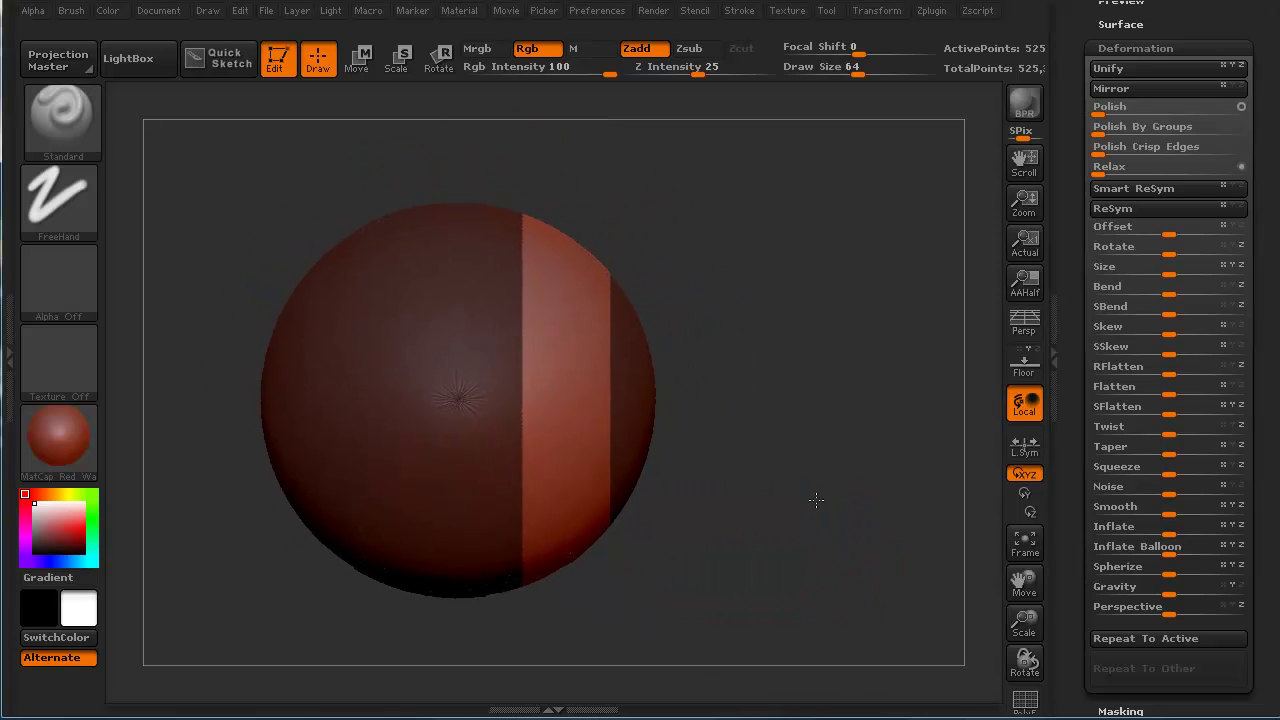
left_click_drag(286, 614, 347, 627, "alt")
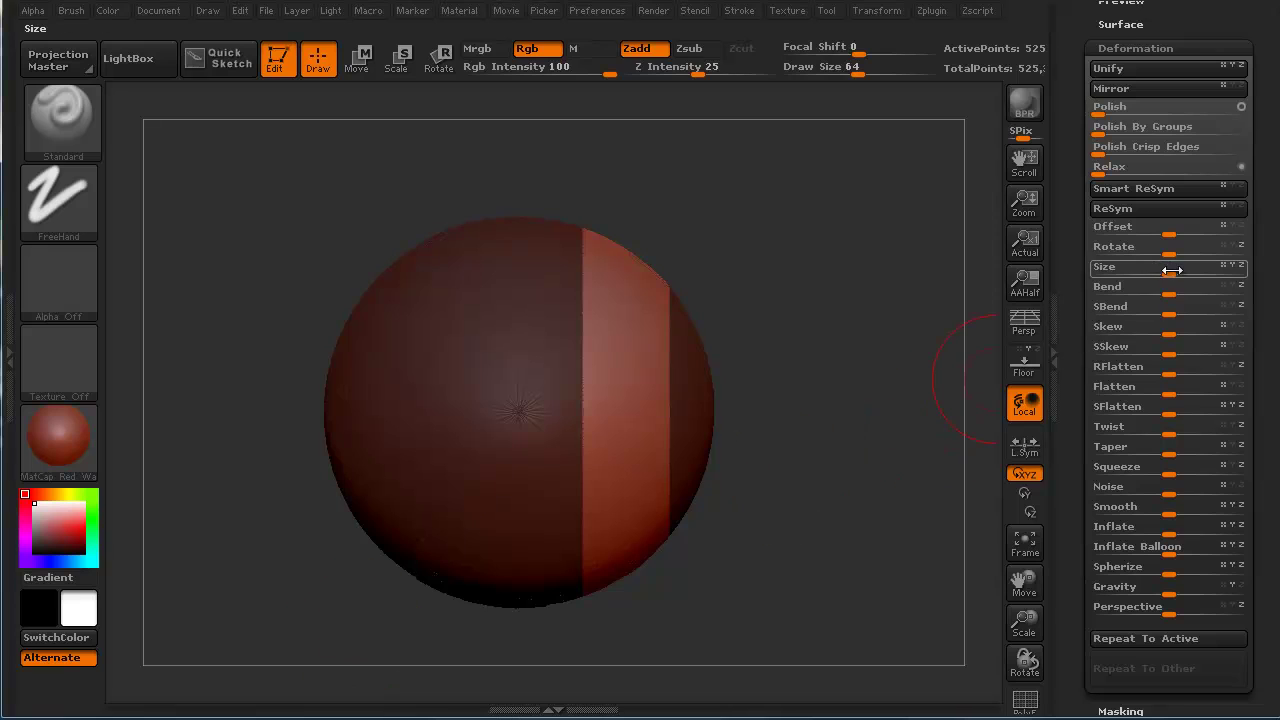
left_click_drag(1169, 268, 1154, 271)
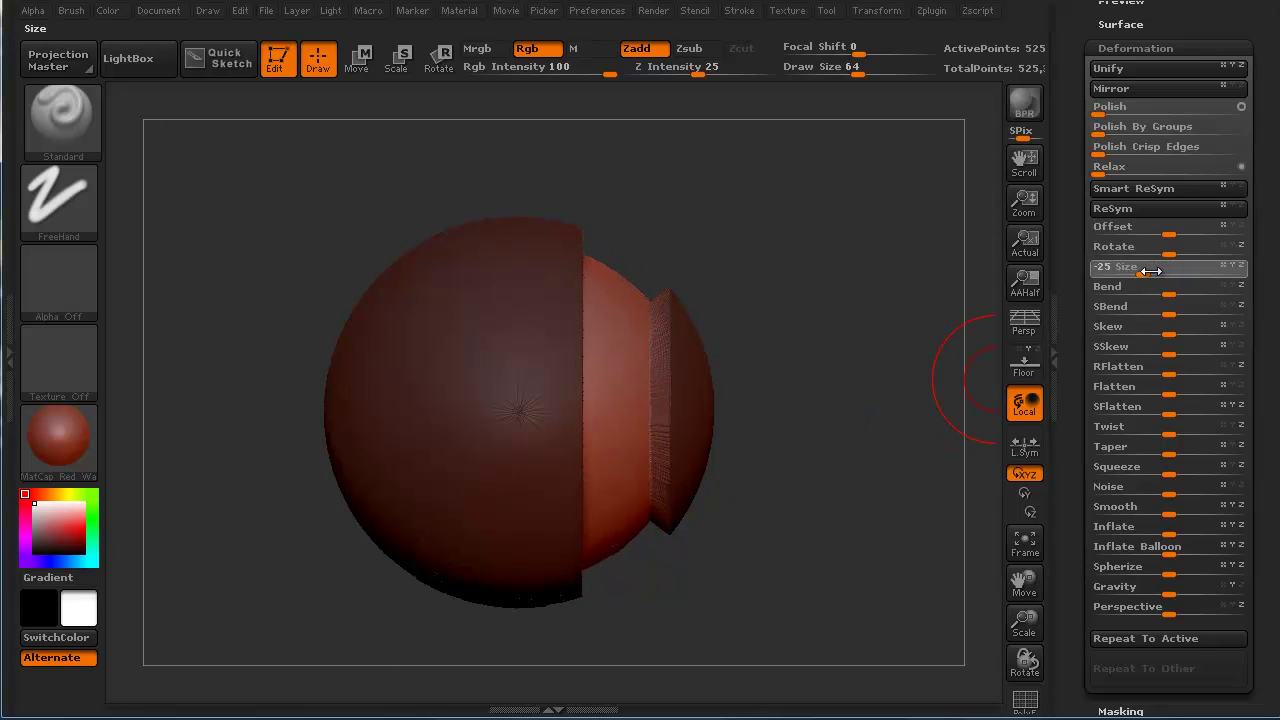
key("ctrl+z")
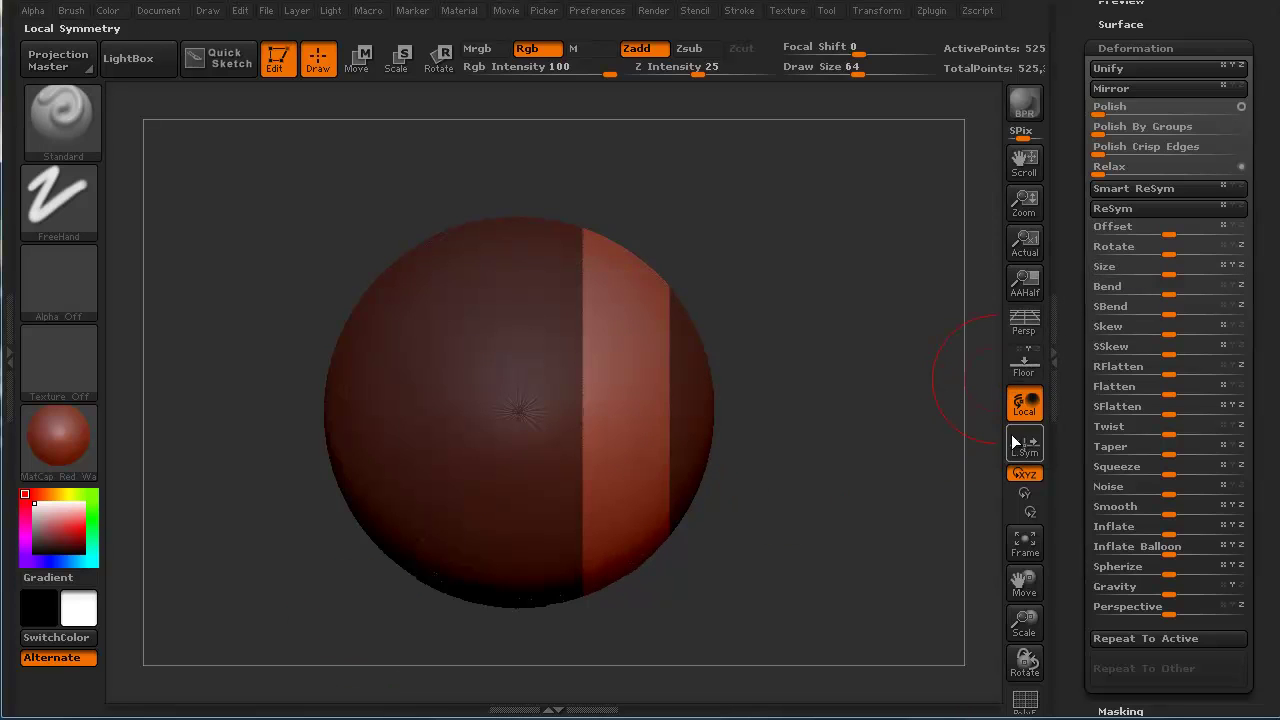
Try positive Inflate deformations of different strengths on the unmasked band, undoing each one.
left_click_drag(1158, 521, 1245, 518)
key("ctrl+z")
left_click_drag(1168, 527, 1226, 518)
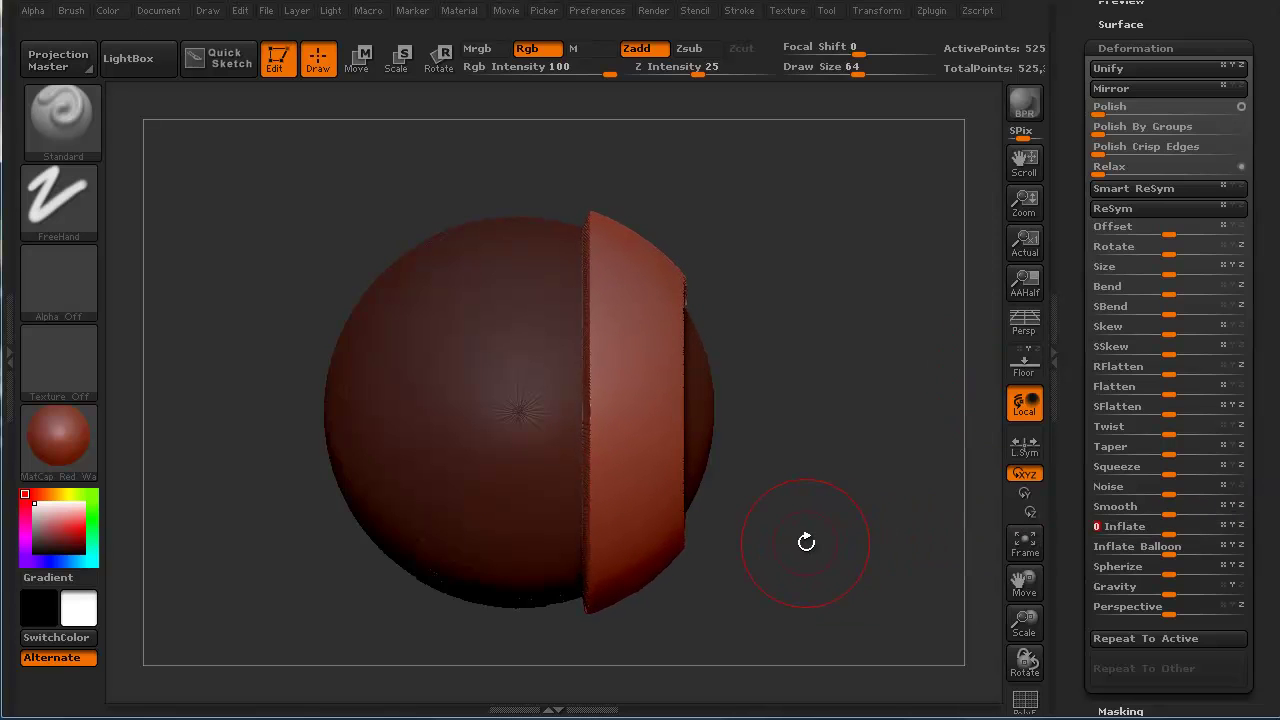
key("ctrl+z")
Replace the mask with one that leaves only the sphere's left part unmasked, and soften the mask's edge.
left_click_drag(300, 600, 243, 243, "ctrl")
mouse_move(245, 174)
left_mouse_down("ctrl")
mouse_move(380, 491)
mouse_move(490, 640)
left_mouse_up("ctrl")
left_click(397, 605, "ctrl")
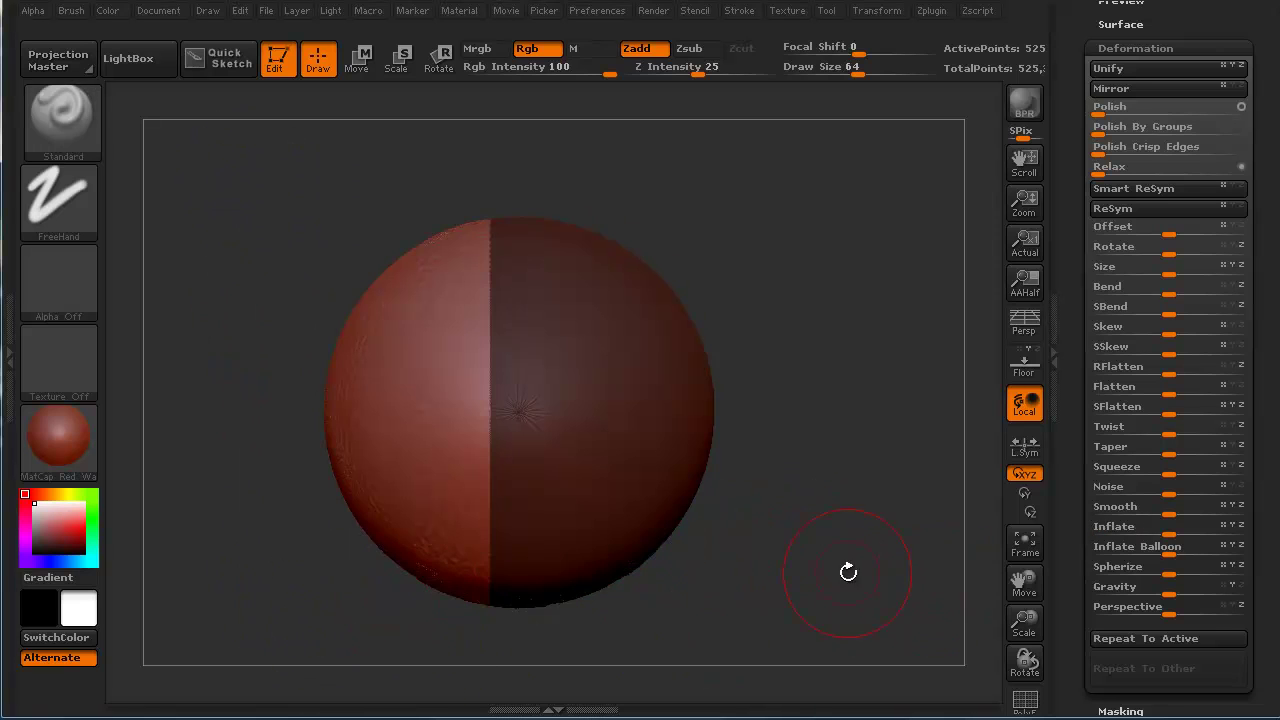
key("ctrl")
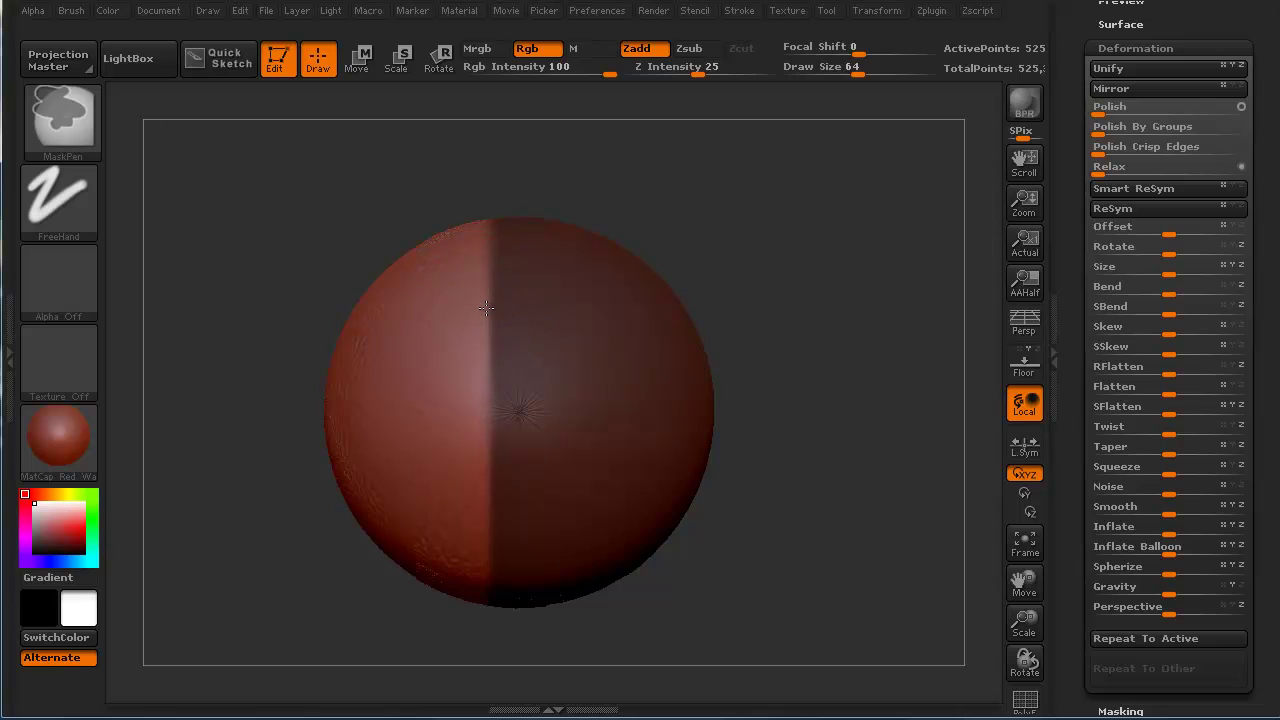
Inflate the unmasked left part of the sphere strongly and smooth the jagged areas of its rim and surface.
left_click_drag(1172, 534, 1226, 531)
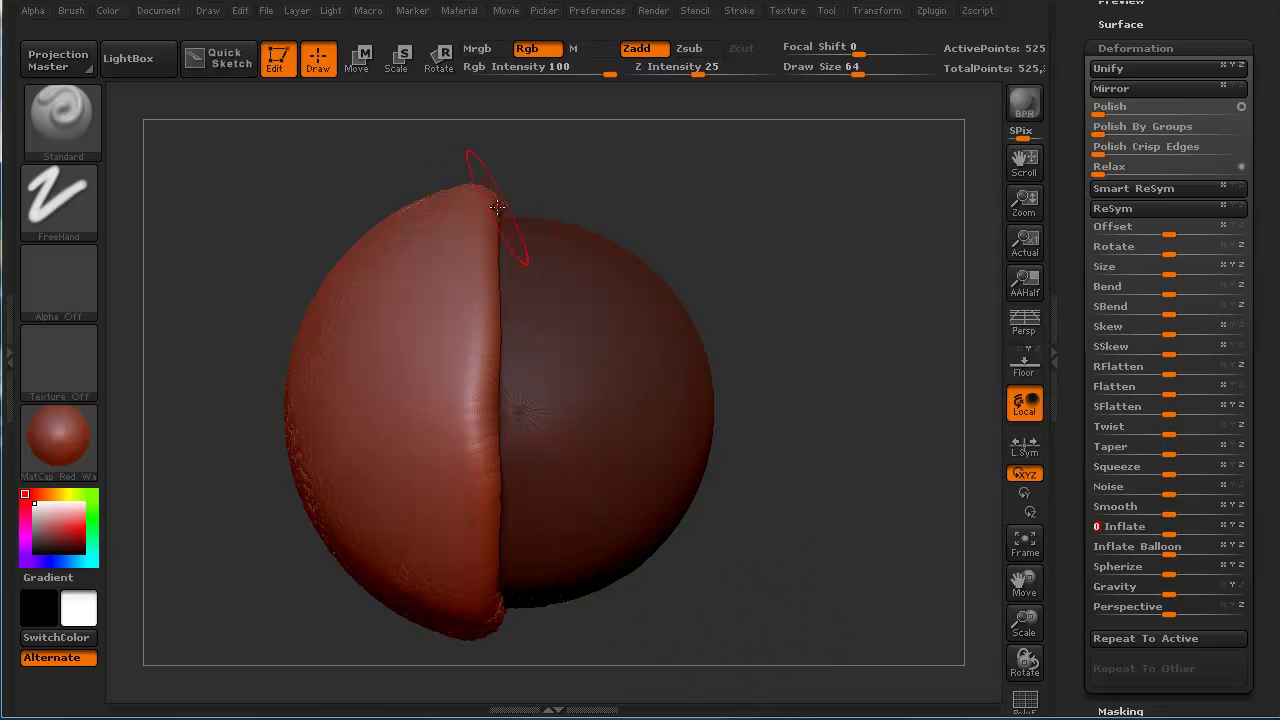
left_click_drag(848, 572, 686, 591)
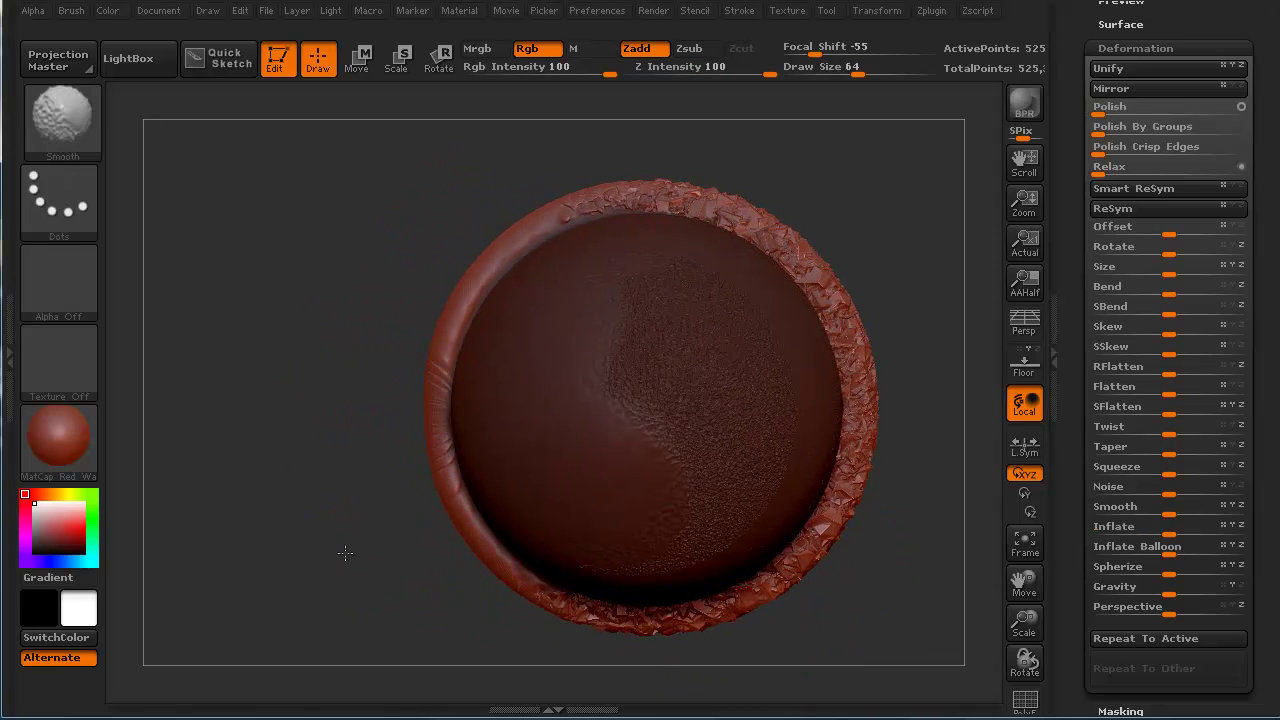
mouse_move(580, 187)
left_mouse_down("shift")
mouse_move(804, 246)
mouse_move(826, 274)
mouse_move(840, 402)
mouse_move(786, 590)
mouse_move(570, 612)
left_mouse_up("shift")
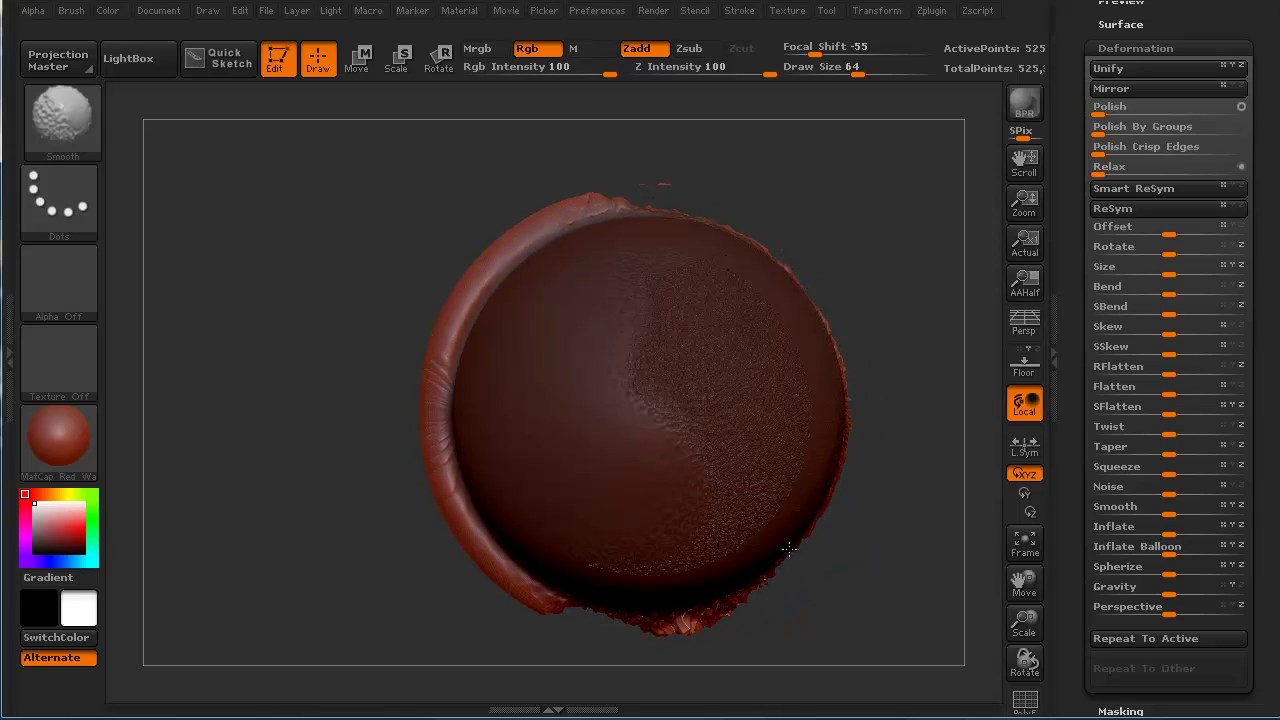
mouse_move(271, 557)
left_mouse_down()
mouse_move(186, 537)
mouse_move(350, 515)
left_mouse_up()
mouse_move(745, 450)
left_mouse_down("shift")
mouse_move(780, 360)
mouse_move(760, 240)
mouse_move(790, 540)
mouse_move(771, 311)
mouse_move(840, 530)
mouse_move(805, 290)
mouse_move(770, 464)
mouse_move(825, 535)
mouse_move(757, 578)
left_mouse_up("shift")
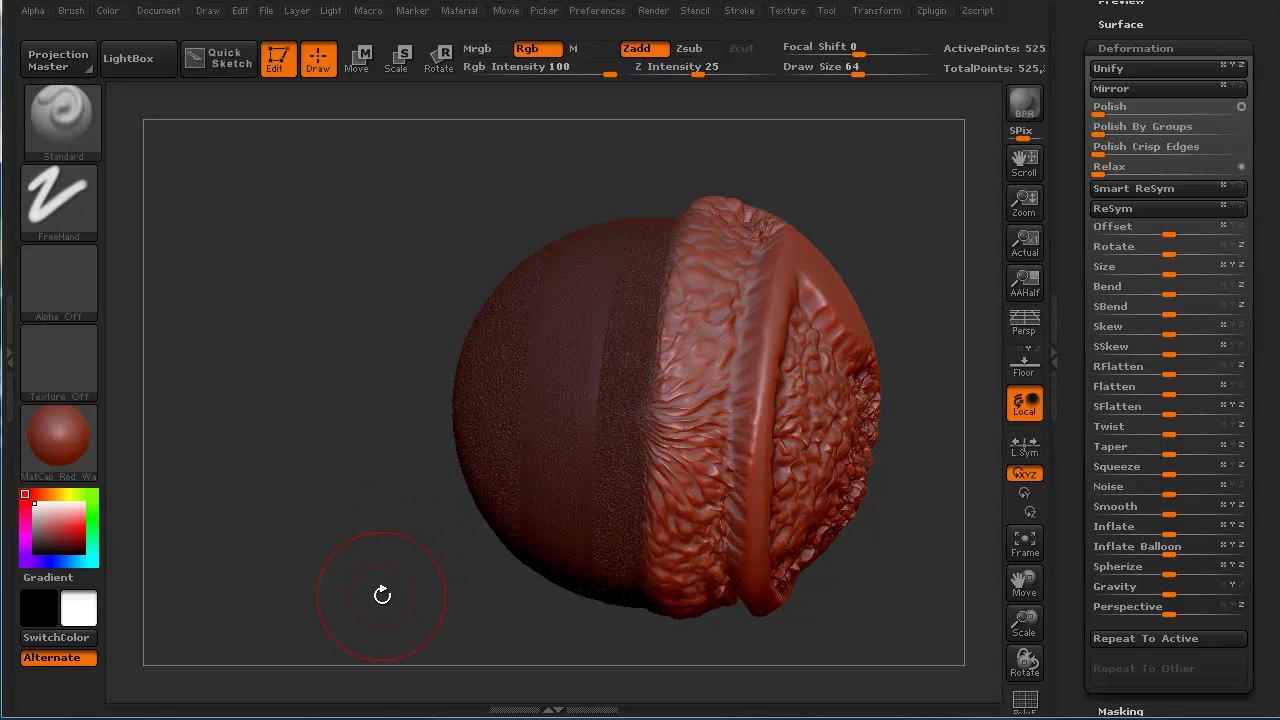
mouse_move(383, 591)
left_mouse_down()
mouse_move(300, 560)
mouse_move(347, 561)
left_mouse_up()
mouse_move(506, 563)
left_mouse_down()
mouse_move(474, 518)
mouse_move(371, 540)
mouse_move(400, 540)
left_mouse_up()
mouse_move(690, 490)
left_mouse_down("shift")
mouse_move(697, 440)
mouse_move(733, 394)
mouse_move(725, 495)
mouse_move(685, 523)
left_mouse_up("shift")
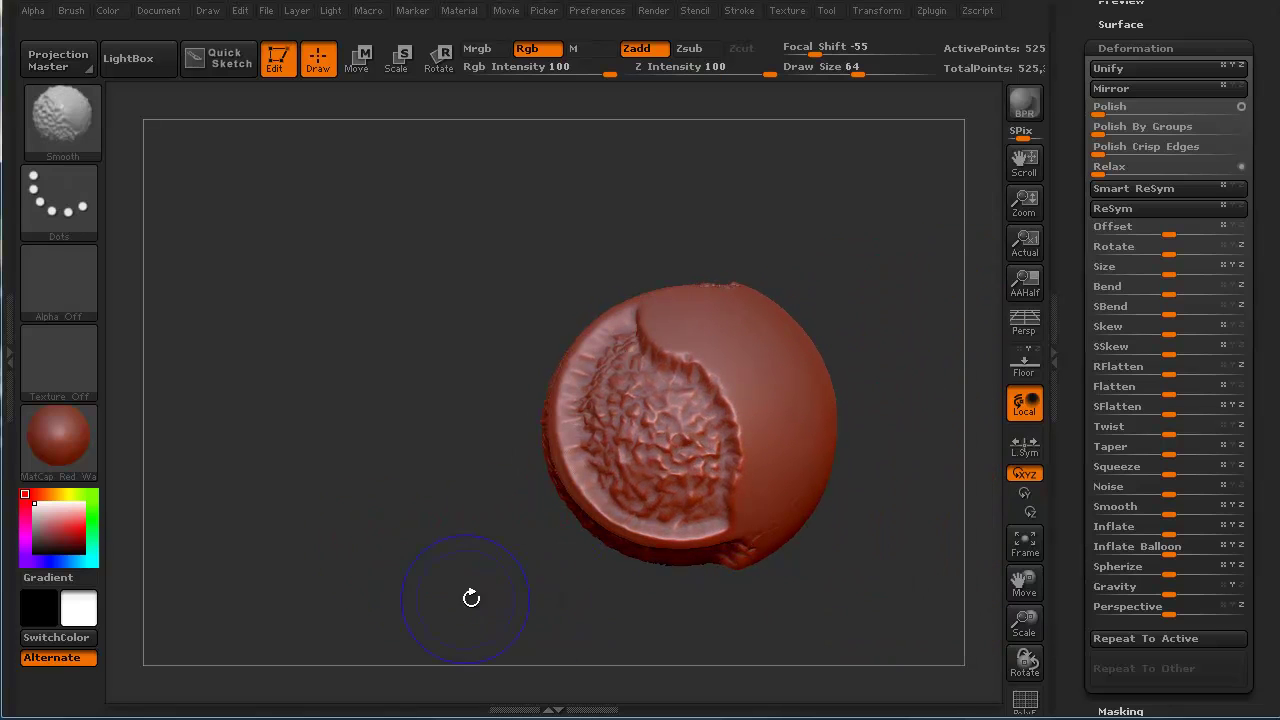
Inspect the inflated part from both sides and clear the mask from the whole model.
left_click_drag(451, 598, 566, 565)
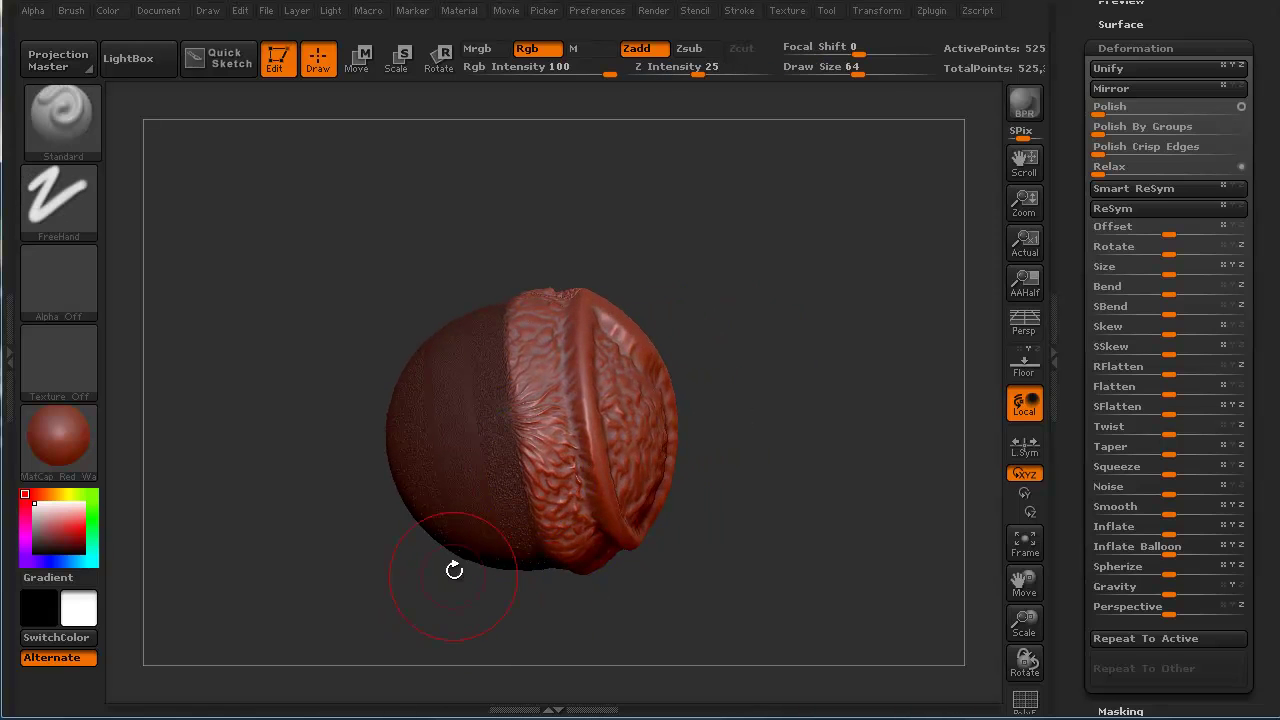
left_click_drag(454, 597, 294, 498)
mouse_move(379, 589)
left_mouse_down("alt")
mouse_move(357, 576)
mouse_move(340, 463)
mouse_move(354, 426)
mouse_move(271, 474)
mouse_move(329, 524)
mouse_move(246, 478)
mouse_move(306, 432)
mouse_move(506, 487)
left_mouse_up("alt")
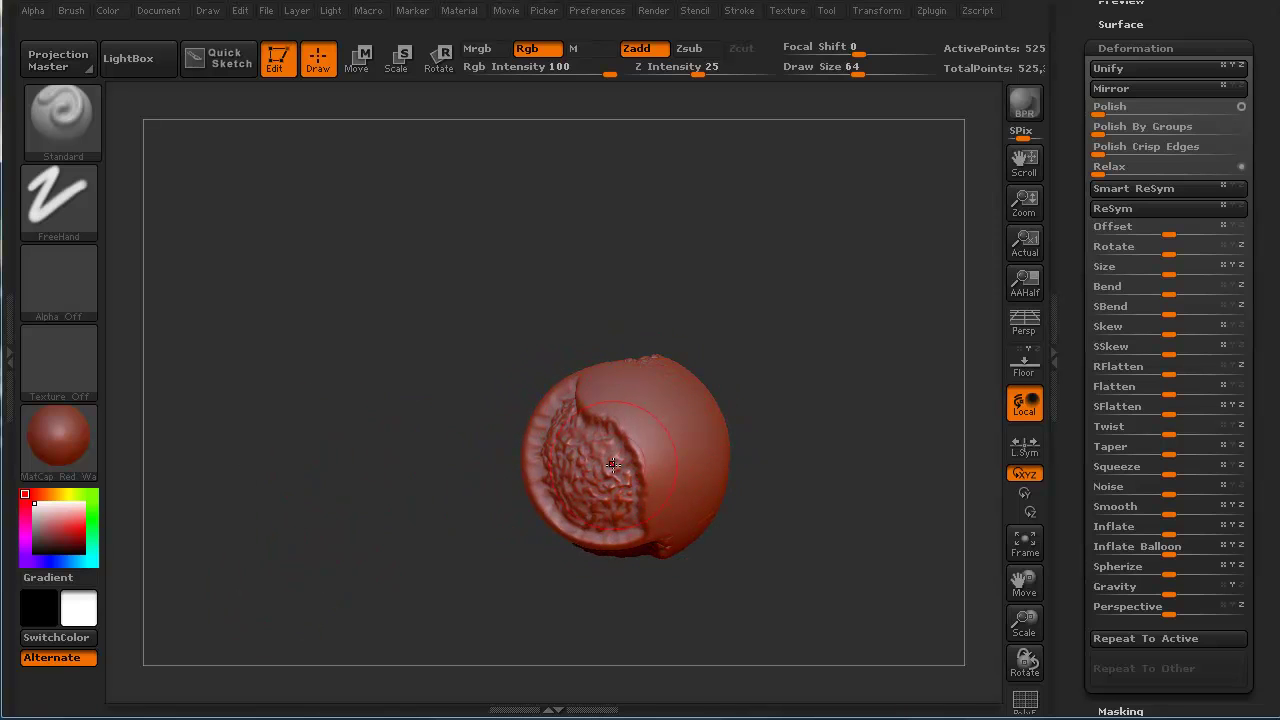
mouse_move(430, 585)
left_mouse_down()
mouse_move(298, 612)
mouse_move(325, 612)
mouse_move(313, 561)
left_mouse_up()
left_click(325, 560, "shift")
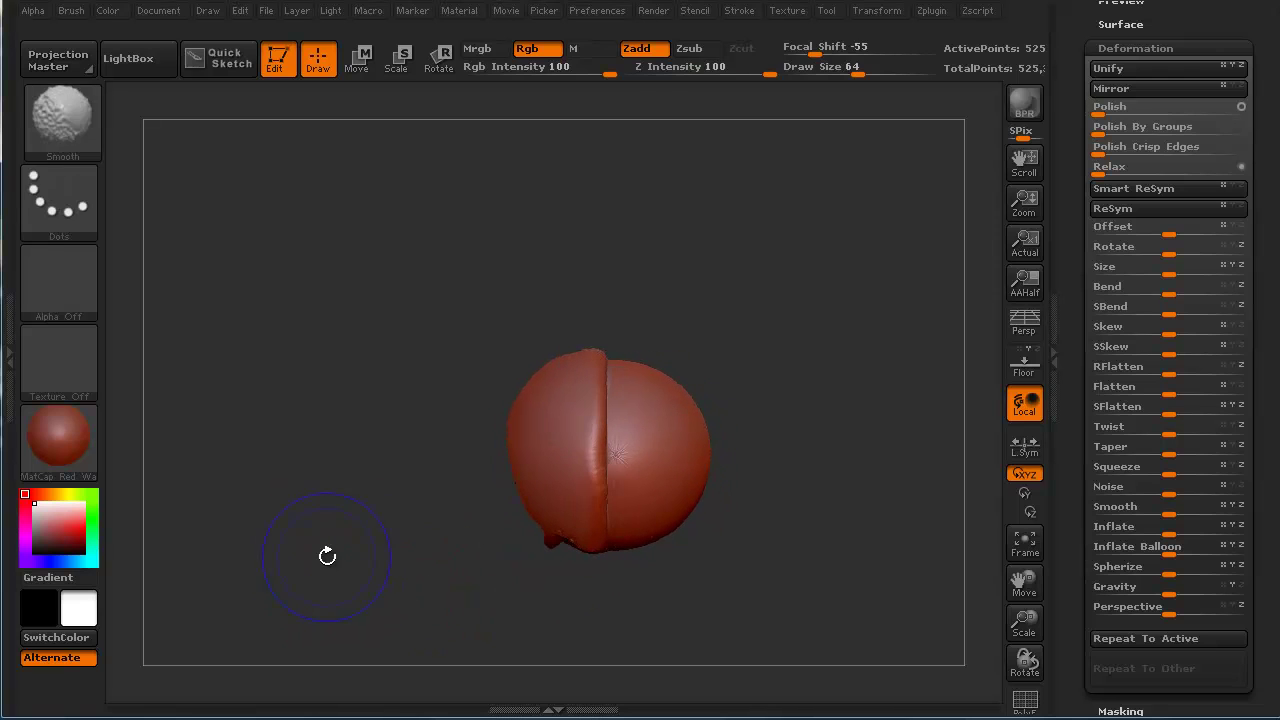
mouse_move(387, 573)
left_mouse_down("alt")
mouse_move(411, 605)
mouse_move(382, 577)
left_mouse_up("alt")
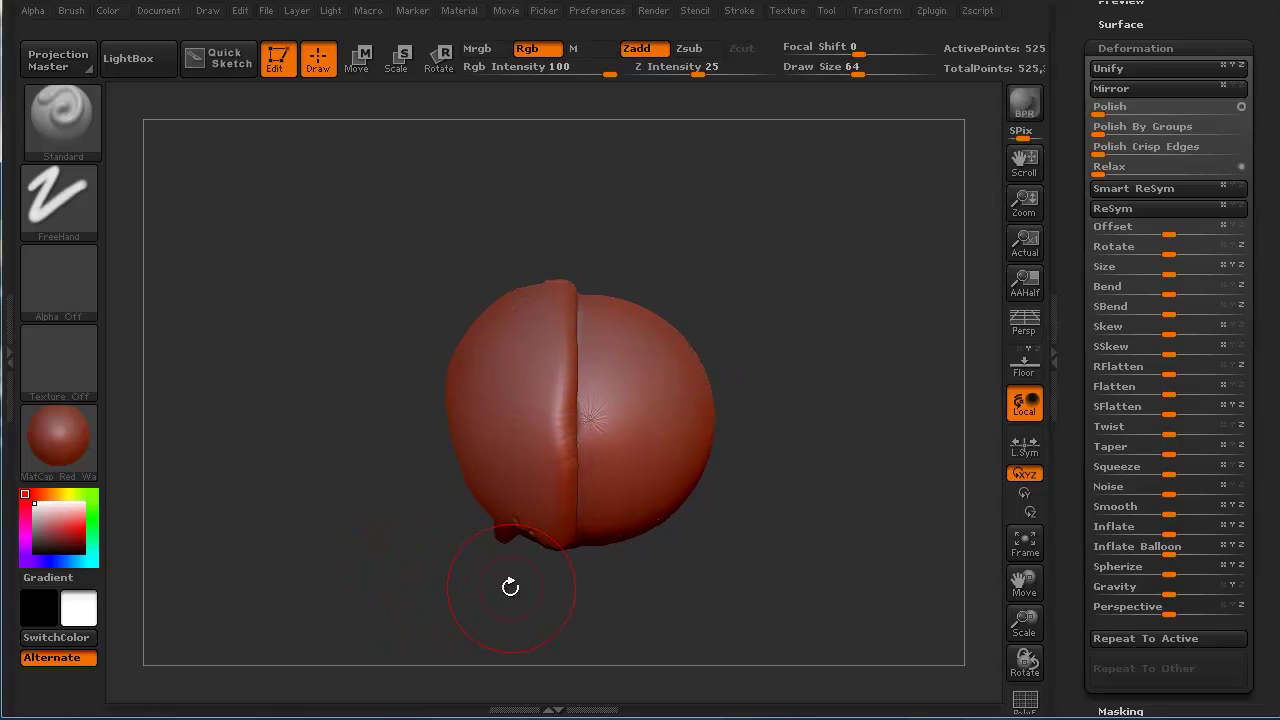
Mask everything except the model's right cap and turn the cap with a positive Rotate deformation about the Z axis.
left_click_drag(762, 290, 677, 507, "ctrl")
left_click(700, 594, "ctrl")
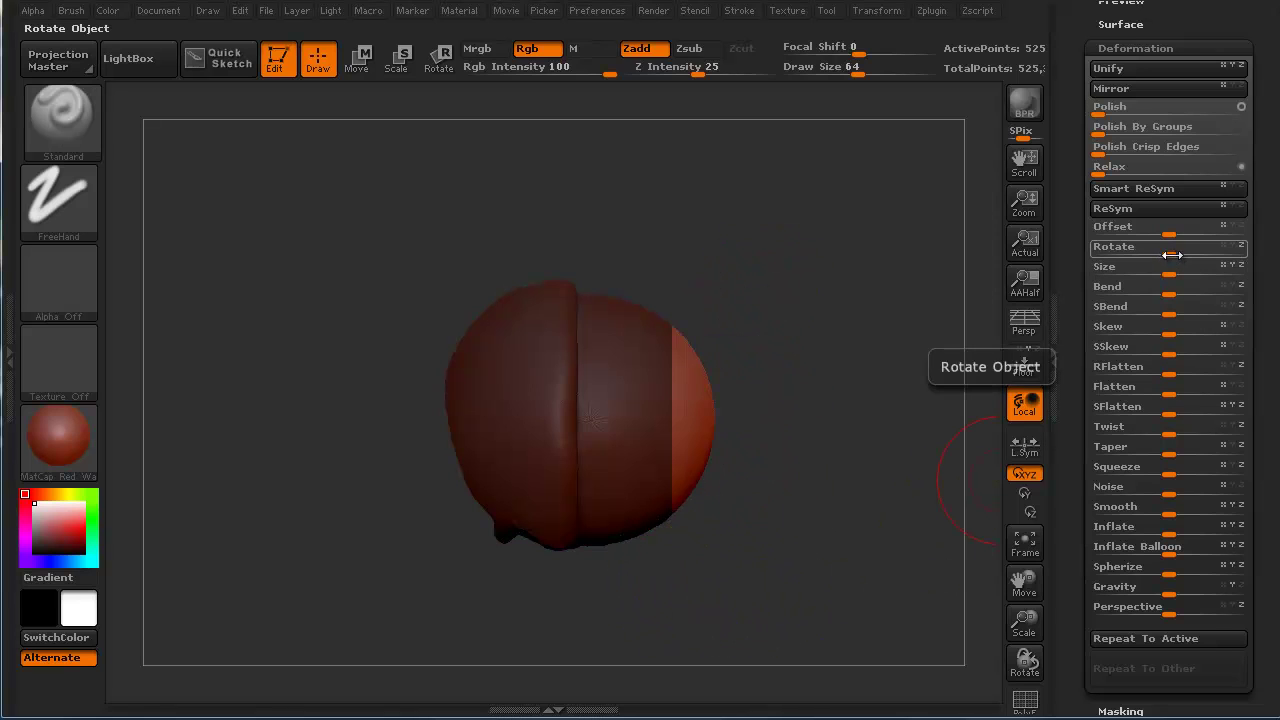
left_click_drag(1169, 252, 1208, 270)
Clear the mask and subdivide the whole mesh once.
mouse_move(372, 586)
left_mouse_down()
mouse_move(329, 557)
mouse_move(397, 609)
mouse_move(277, 586)
mouse_move(178, 593)
left_mouse_up()
key("ctrl")
key("ctrl+d")
Smooth the rough surface of the rotated cap and the stretched area joining it to the body.
key("shift")
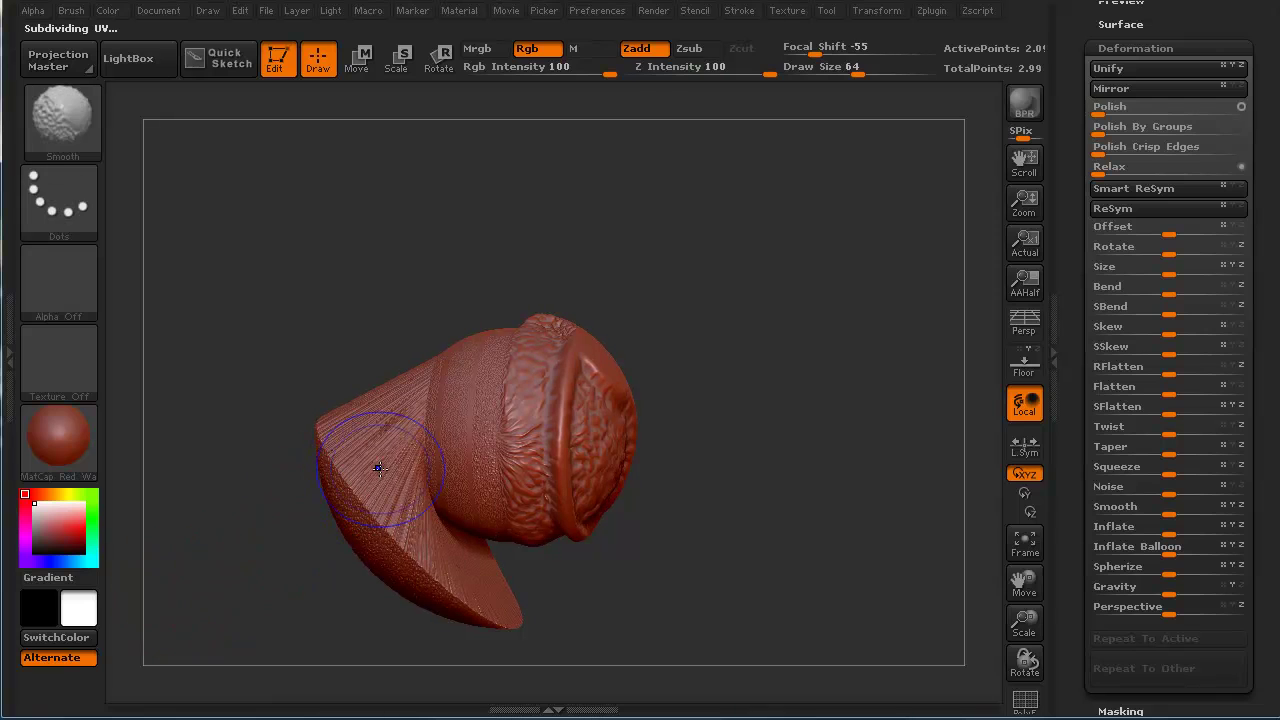
left_click_drag(249, 551, 329, 643)
key("shift")
left_click_drag(260, 355, 240, 352, "shift")
mouse_move(183, 517)
left_mouse_down()
mouse_move(329, 611)
mouse_move(376, 600)
left_mouse_up()
mouse_move(437, 446)
left_mouse_down("shift")
mouse_move(417, 442)
mouse_move(287, 520)
left_mouse_up("shift")
mouse_move(360, 592)
left_mouse_down()
mouse_move(586, 568)
mouse_move(389, 591)
mouse_move(380, 619)
mouse_move(404, 640)
left_mouse_up()
left_click_drag(274, 612, 328, 594, "alt")
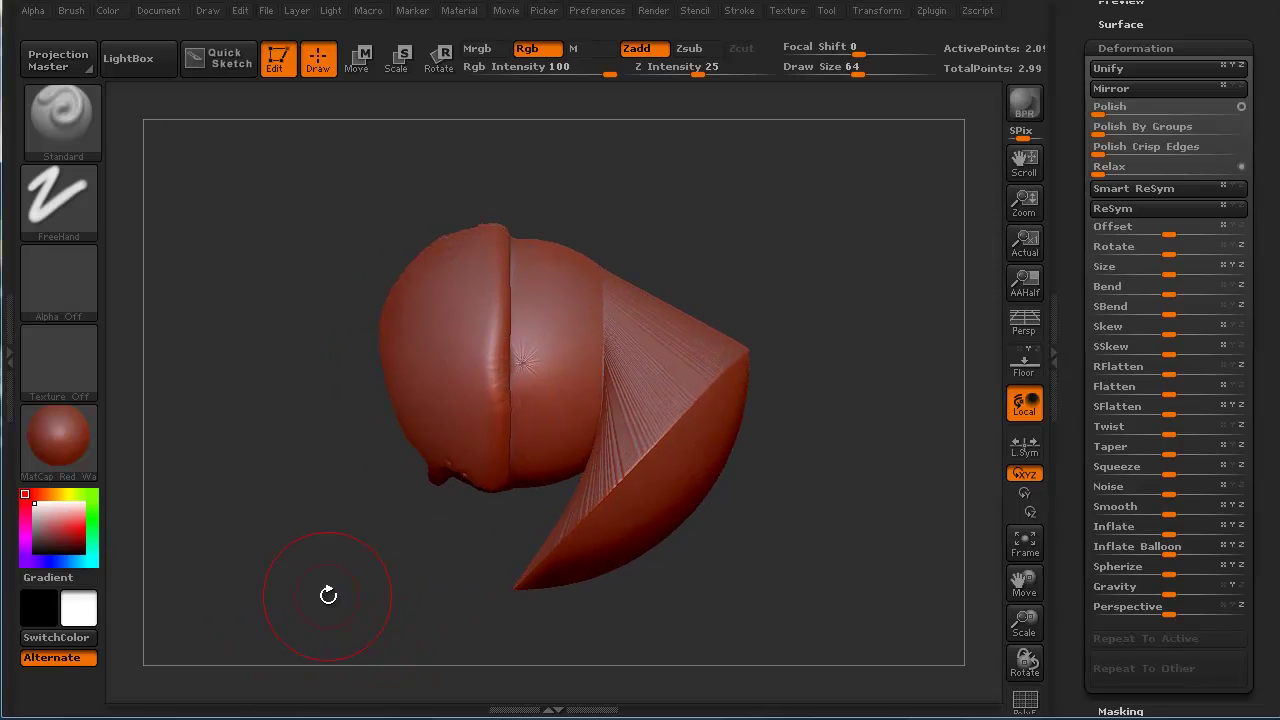